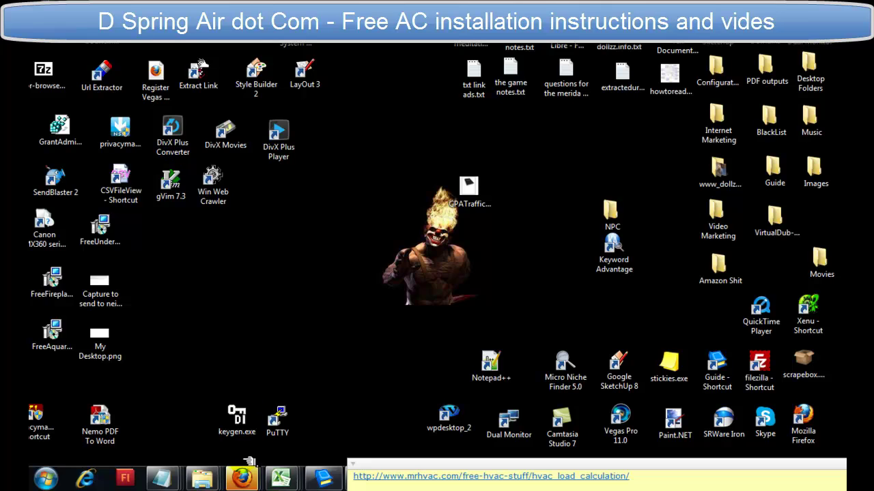
- Switch to the Firefox window showing the Mr. HVAC Heat Gain and Loss Calculator
{"action": "mouse_move", "coordinate": [246, 475]}
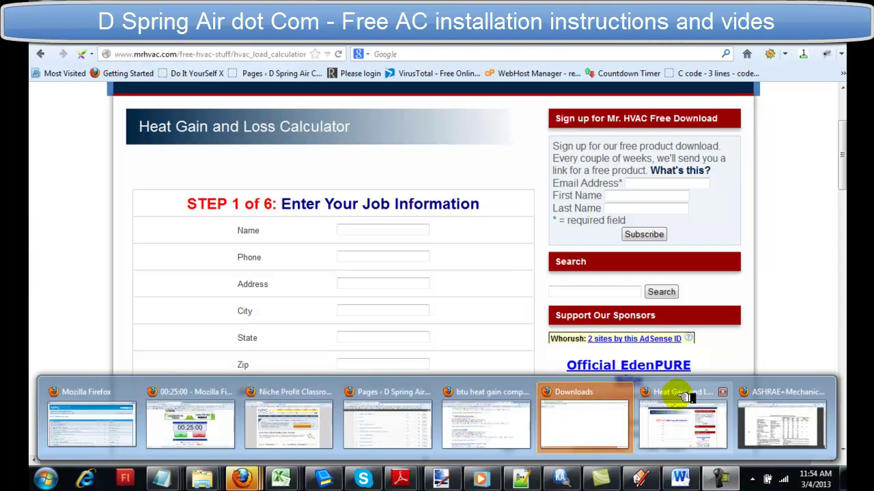
{"action": "left_click", "coordinate": [681, 392]}
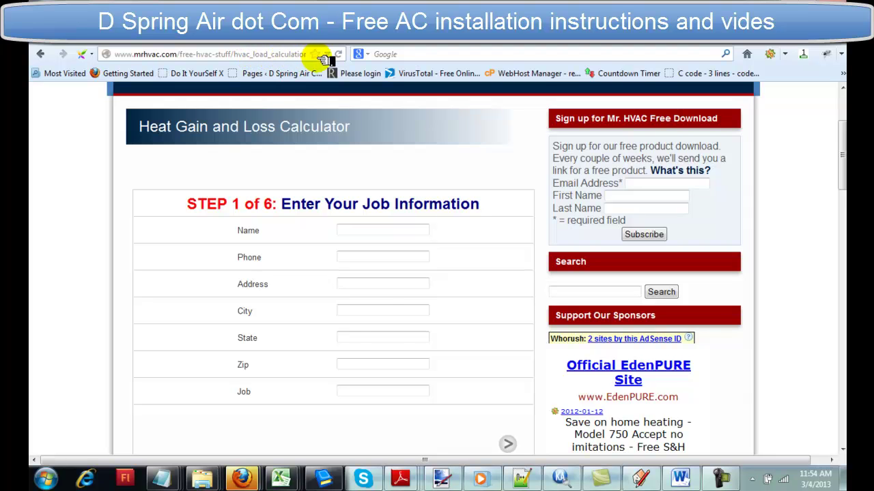
- Bring the sticky note into view to read the calculator's web address, and move the note back out of the way
{"action": "left_click", "coordinate": [752, 480]}
{"action": "left_click_drag", "start_coordinate": [761, 392], "coordinate": [679, 470]}
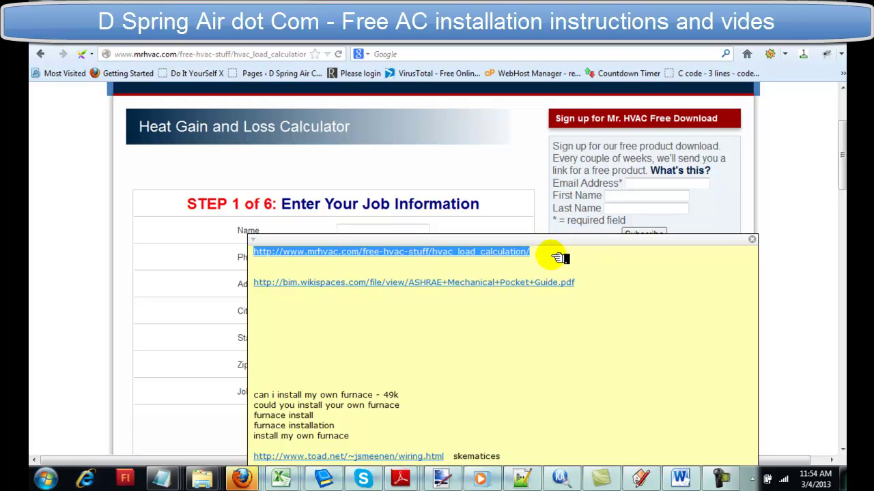
{"action": "left_click", "coordinate": [586, 240]}
{"action": "left_click_drag", "start_coordinate": [586, 239], "coordinate": [676, 467]}
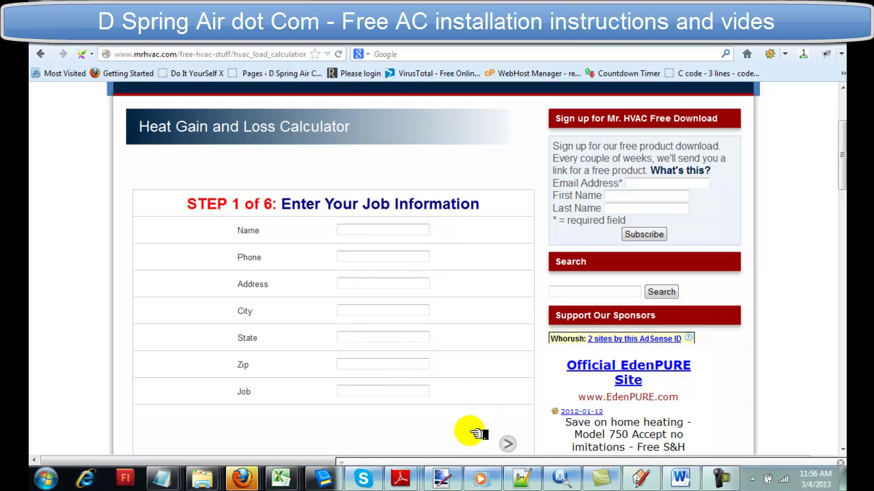
- Skip the job information and set the winter design temperatures to 73 inside and 0 outside, with summer at 25 Deg F
{"action": "left_click", "coordinate": [509, 443]}
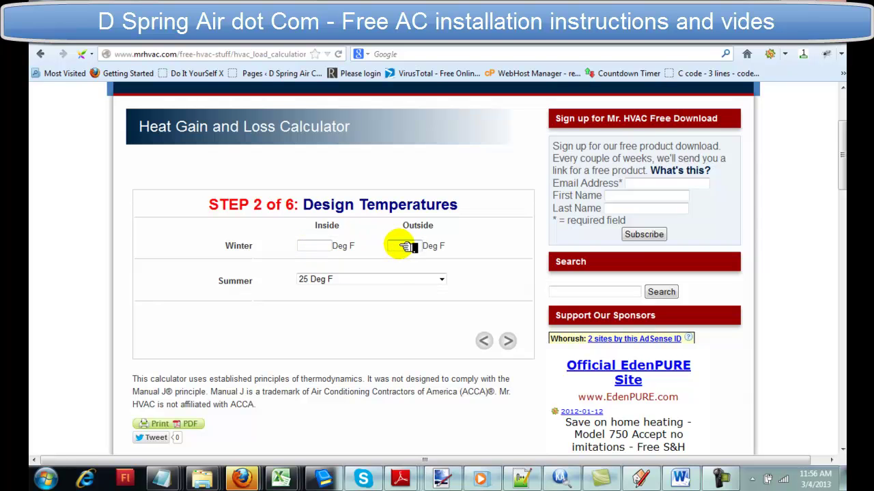
{"action": "left_click", "coordinate": [316, 247]}
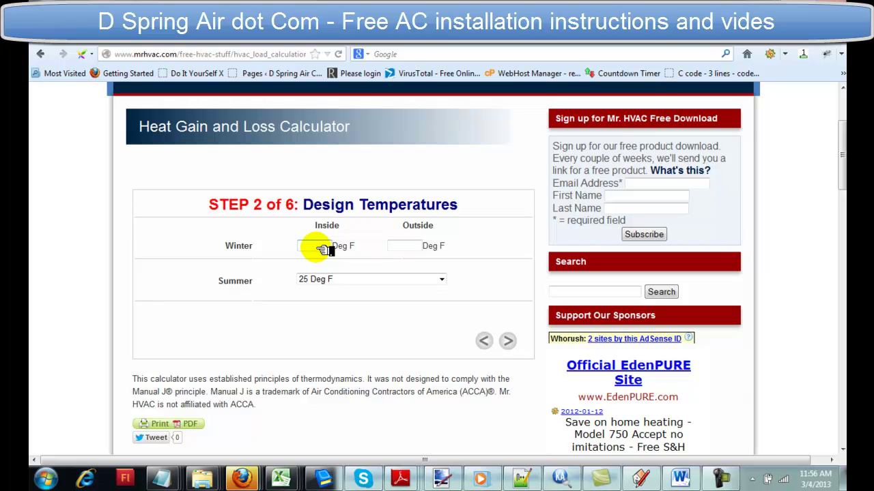
{"action": "type", "text": "73"}
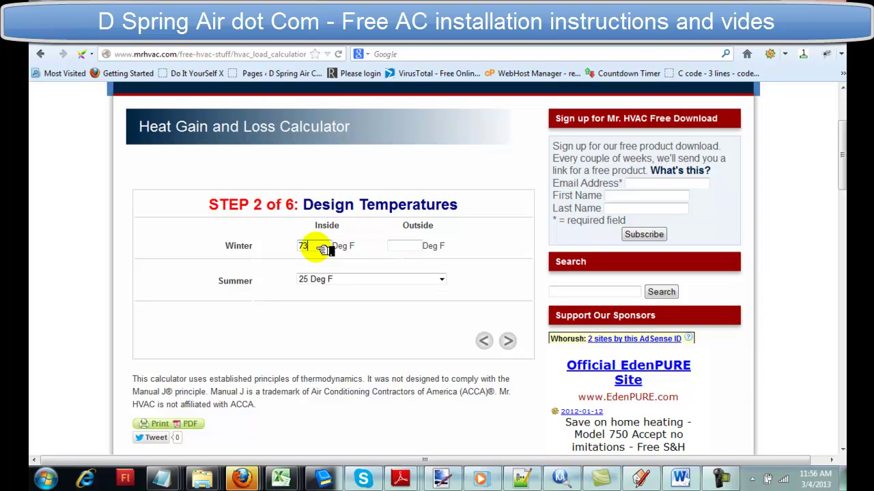
{"action": "left_click", "coordinate": [406, 249]}
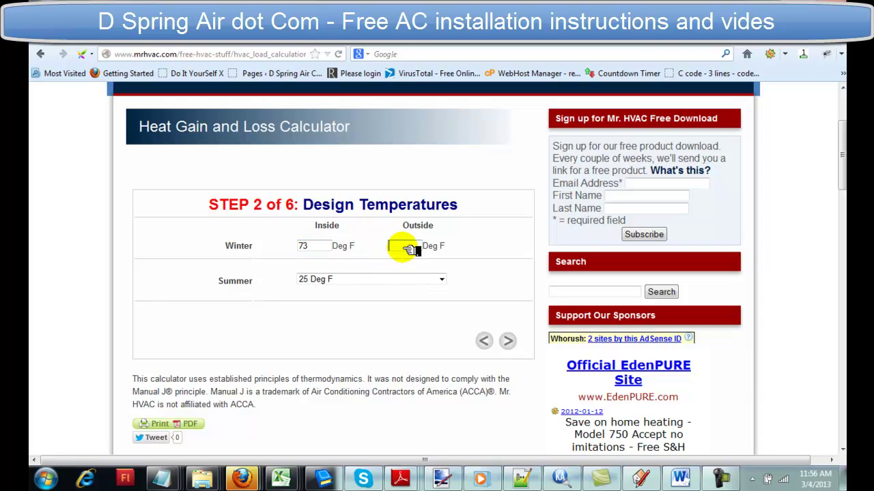
{"action": "type", "text": "2"}
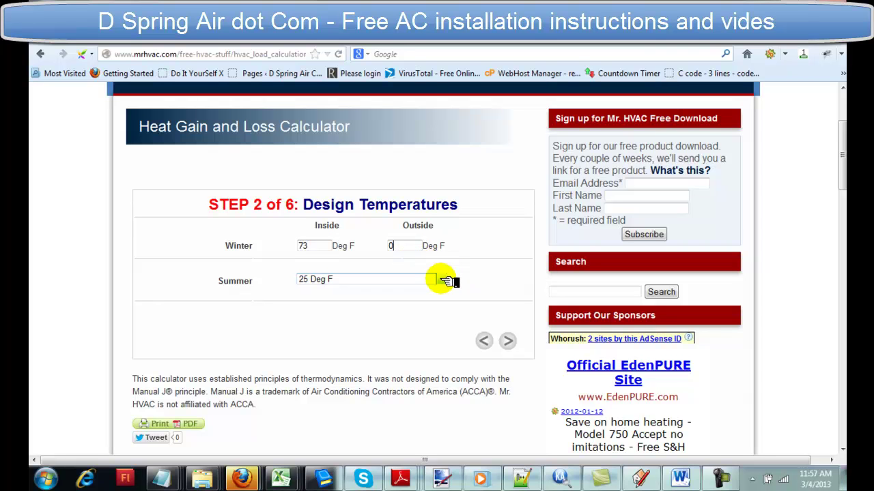
{"action": "left_click", "coordinate": [441, 280]}
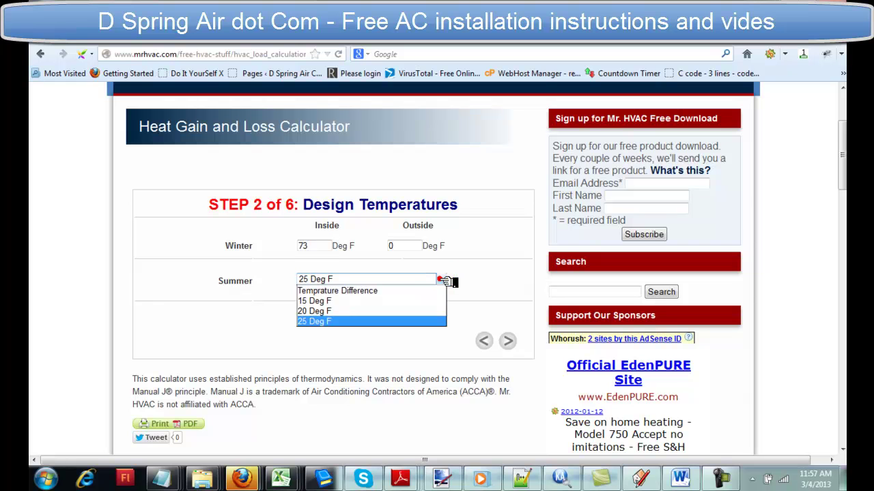
{"action": "left_click", "coordinate": [316, 321]}
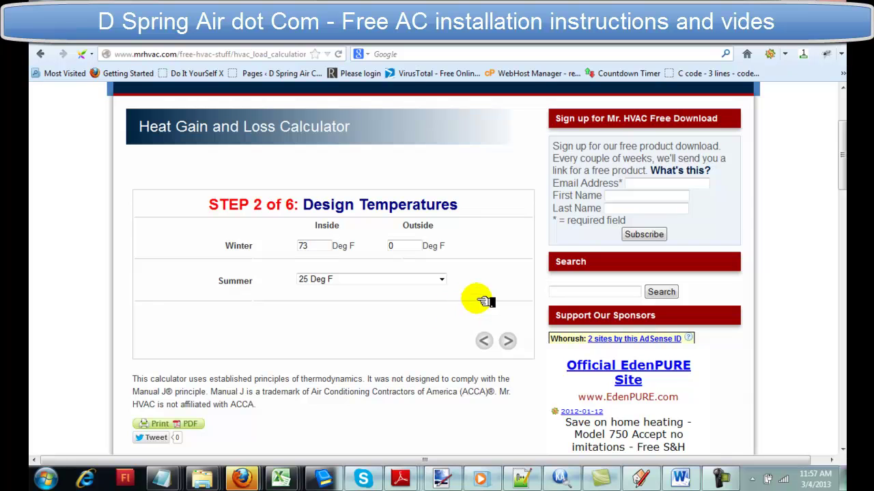
- Try the 20 Deg F and 15 Deg F summer temperature differences and return to the 25 Deg F option
{"action": "left_click", "coordinate": [444, 280]}
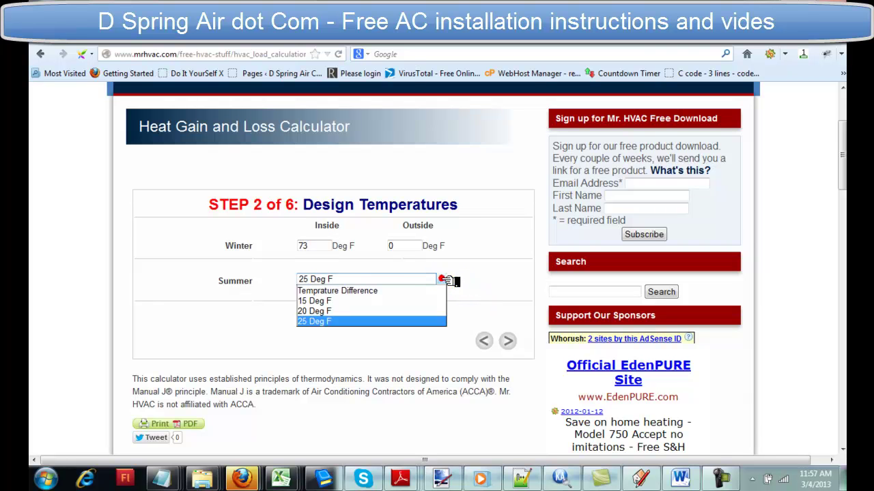
{"action": "left_click", "coordinate": [386, 310]}
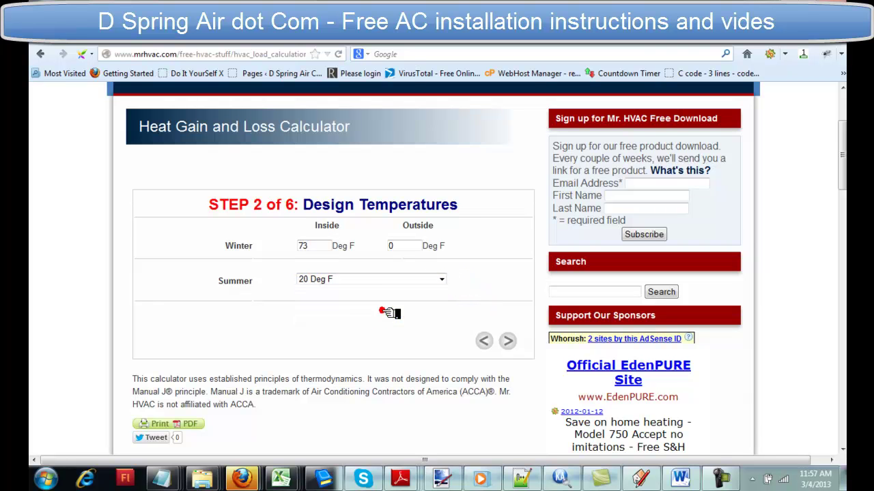
{"action": "left_click", "coordinate": [443, 279]}
{"action": "left_click", "coordinate": [368, 302]}
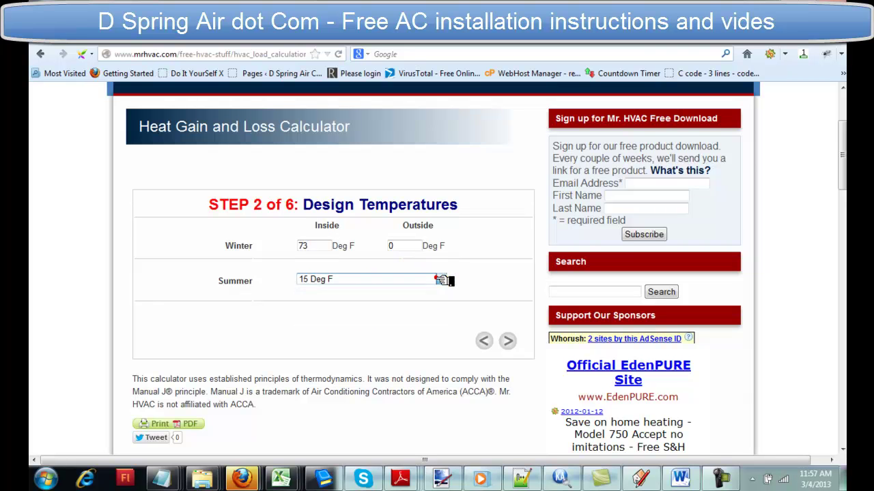
{"action": "left_click", "coordinate": [444, 280]}
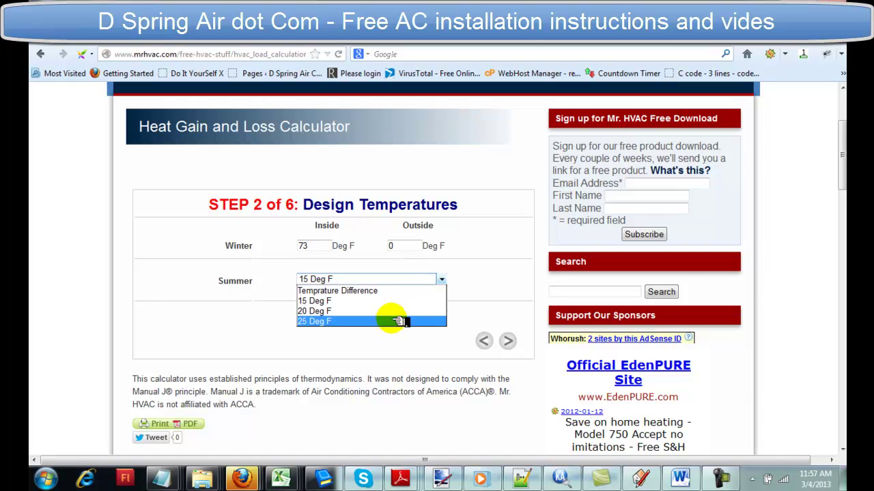
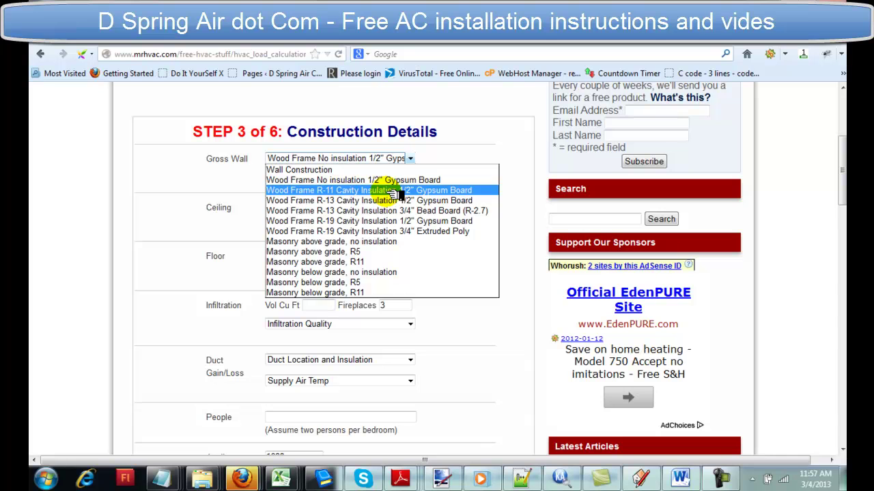
- Set the gross wall construction to Wood Frame R-11 Cavity Insulation 1/2" Gypsum Board
{"action": "left_click", "coordinate": [394, 194]}
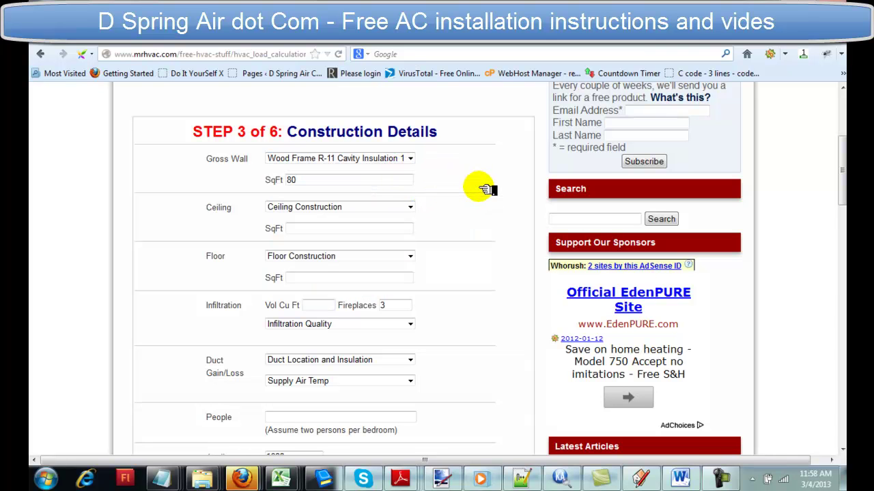
{"action": "left_click", "coordinate": [294, 180]}
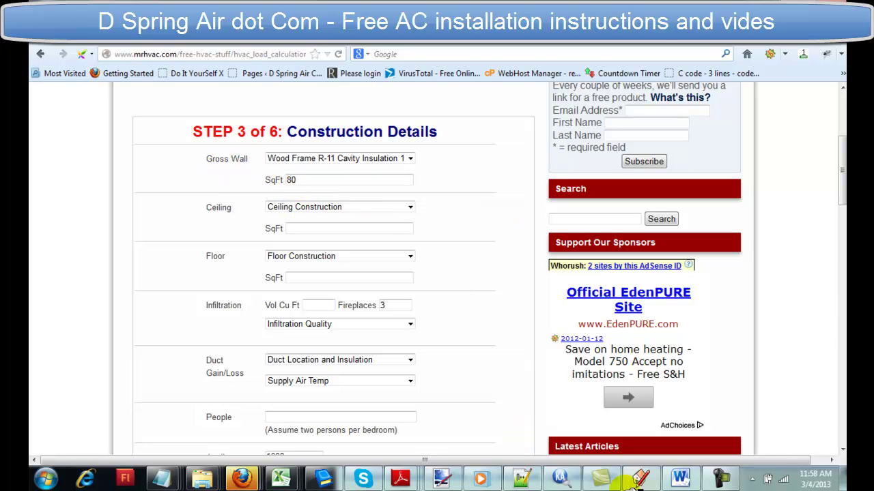
- Switch to SketchUp and delete the existing stacked-box building, including its leftover edges
{"action": "mouse_move", "coordinate": [712, 479]}
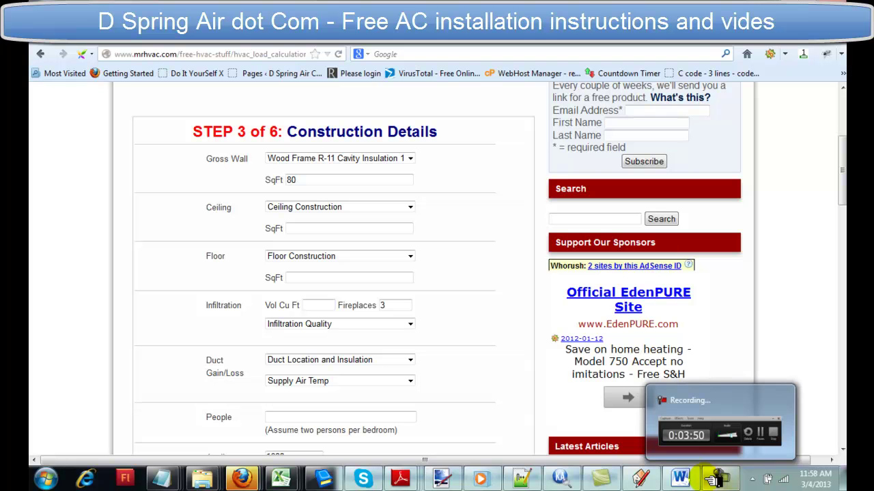
{"action": "left_click", "coordinate": [639, 478]}
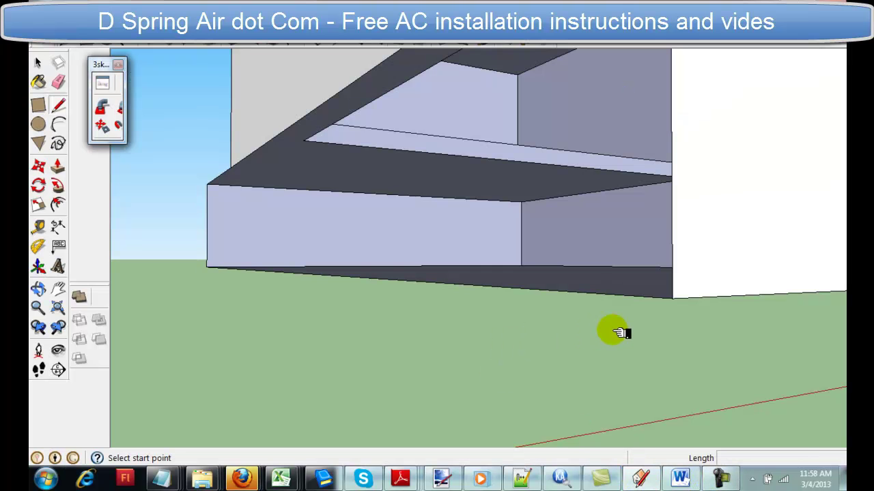
{"action": "scroll", "coordinate": [618, 332], "scroll_direction": "down", "scroll_amount": 4}
{"action": "scroll", "coordinate": [618, 332], "scroll_direction": "down", "scroll_amount": 1}
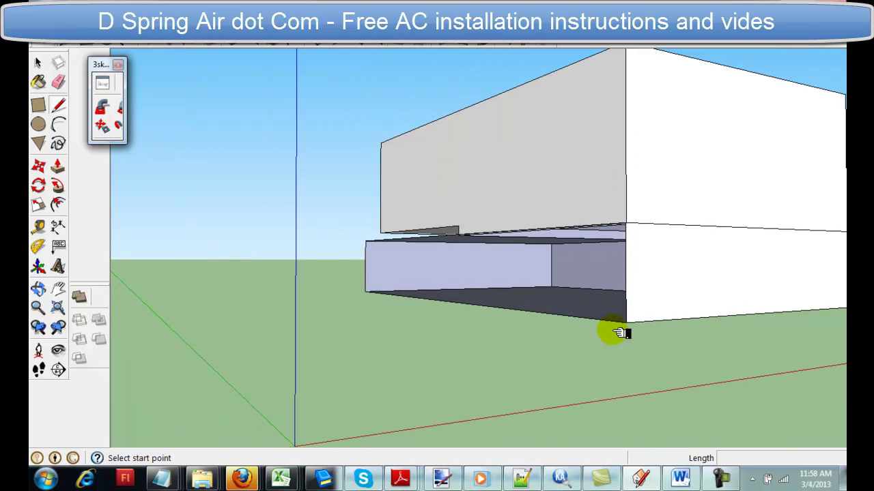
{"action": "scroll", "coordinate": [618, 332], "scroll_direction": "down", "scroll_amount": 3}
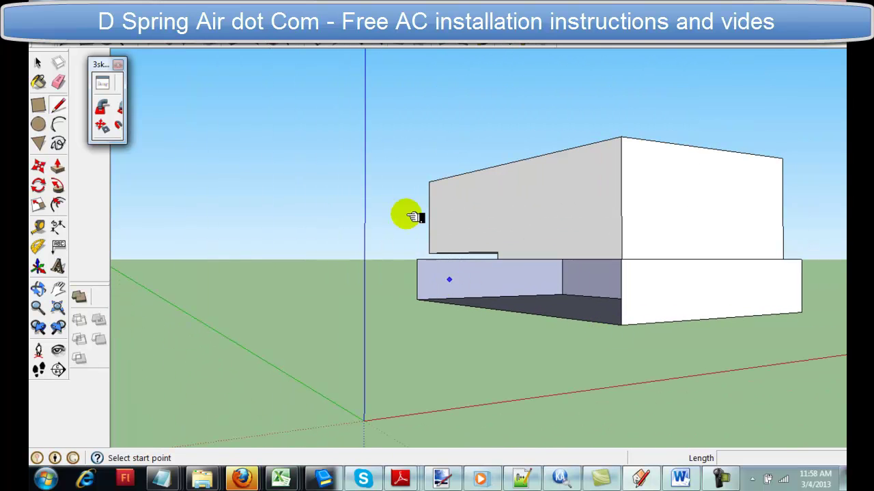
{"action": "left_click", "coordinate": [39, 63]}
{"action": "left_click_drag", "start_coordinate": [419, 121], "coordinate": [839, 330]}
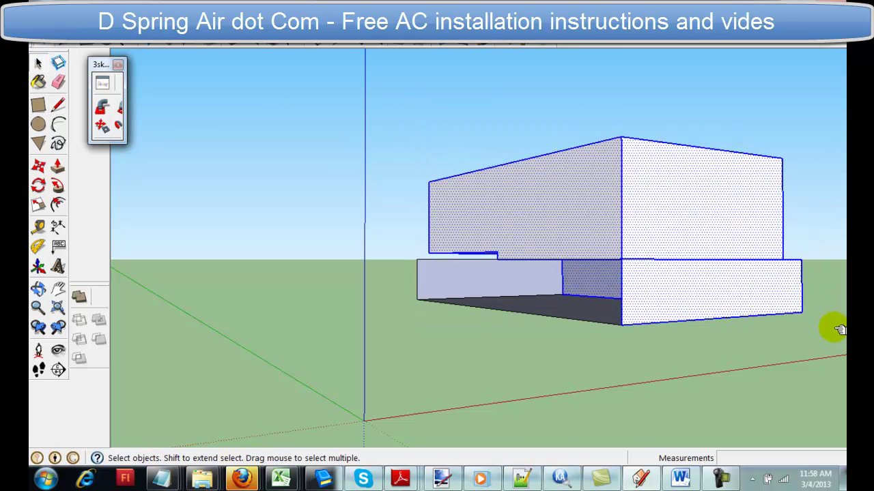
{"action": "key", "text": "Delete"}
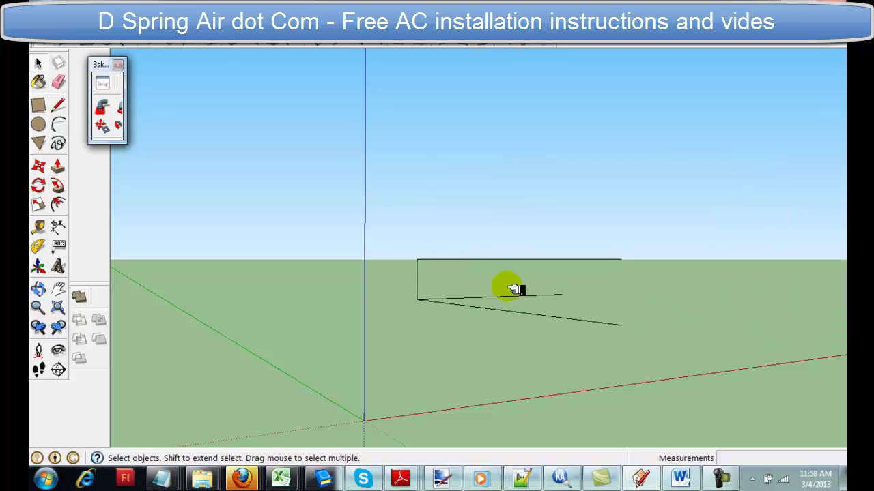
{"action": "key", "text": "e"}
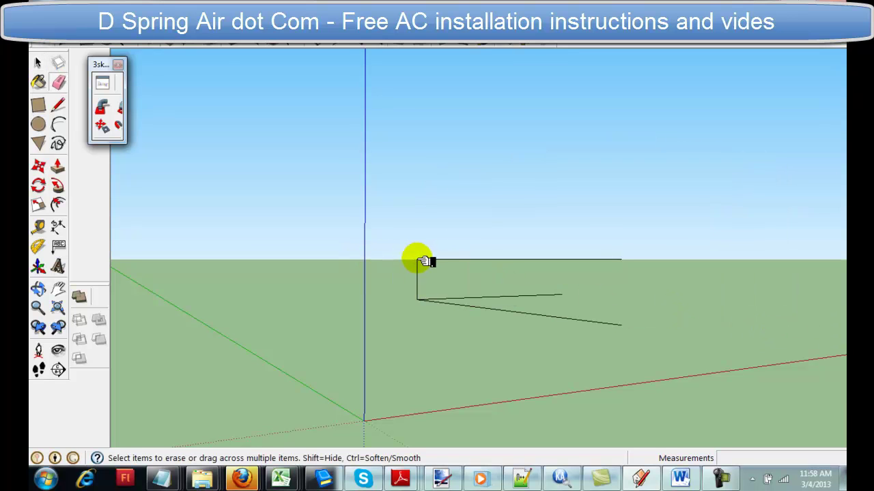
{"action": "mouse_move", "coordinate": [424, 262]}
{"action": "left_mouse_down"}
{"action": "mouse_move", "coordinate": [429, 292]}
{"action": "mouse_move", "coordinate": [416, 298]}
{"action": "left_mouse_up"}
- Draw an upright rectangle about 10' 10" by 23' 6" beside the blue axis, near the red axis
{"action": "scroll", "coordinate": [519, 282], "scroll_direction": "down", "scroll_amount": 3}
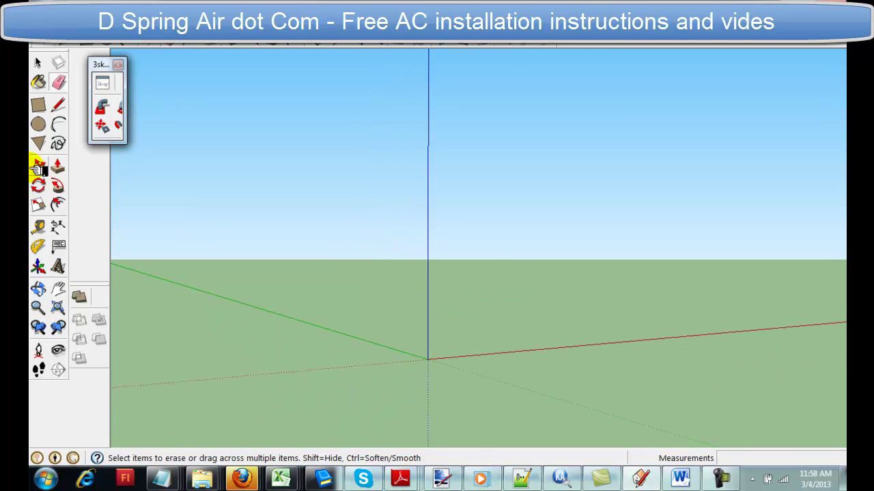
{"action": "left_click", "coordinate": [37, 105]}
{"action": "left_click", "coordinate": [487, 184]}
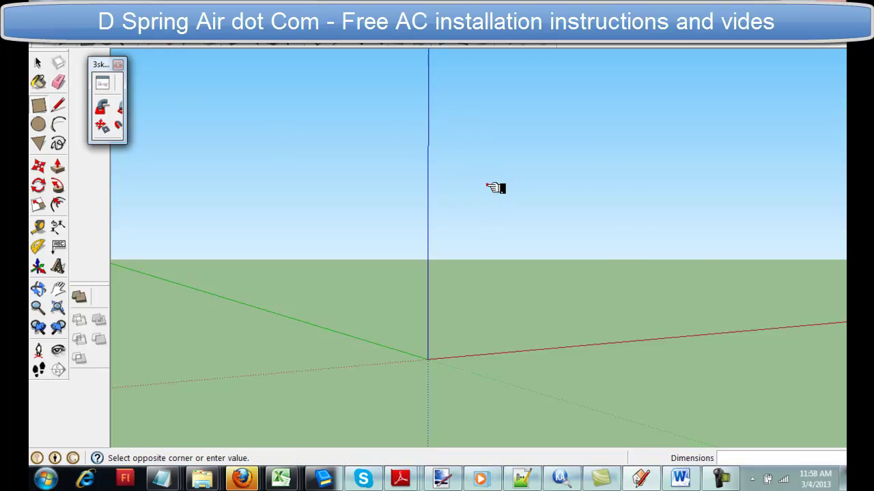
{"action": "left_click", "coordinate": [713, 339]}
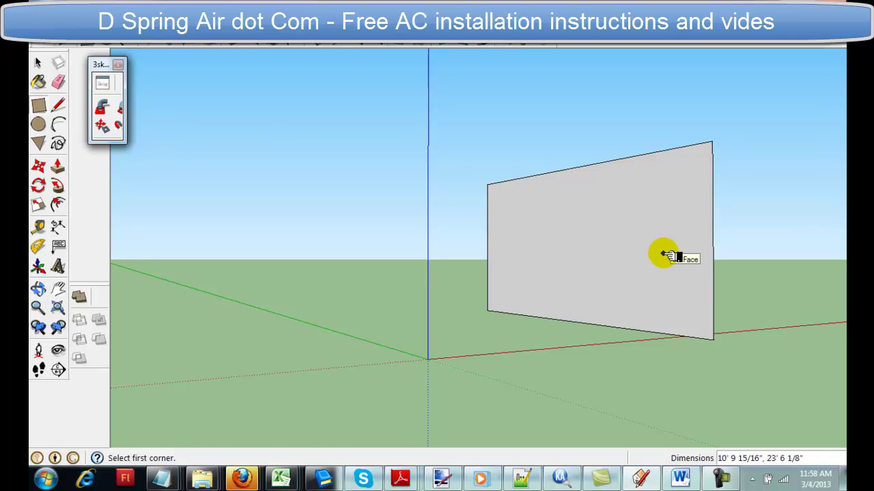
- Push/Pull the upright rectangle about 16' 9" into a solid box
{"action": "key", "text": "p"}
{"action": "left_click", "coordinate": [638, 256]}
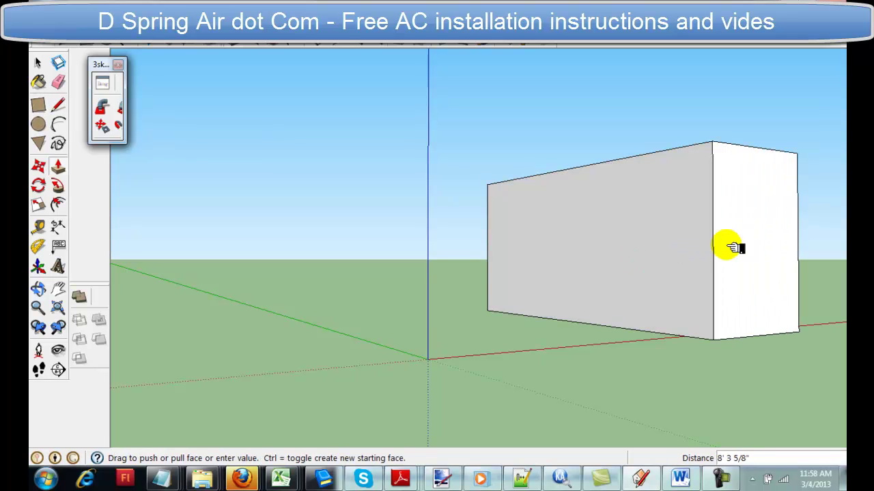
{"action": "left_click", "coordinate": [790, 247]}
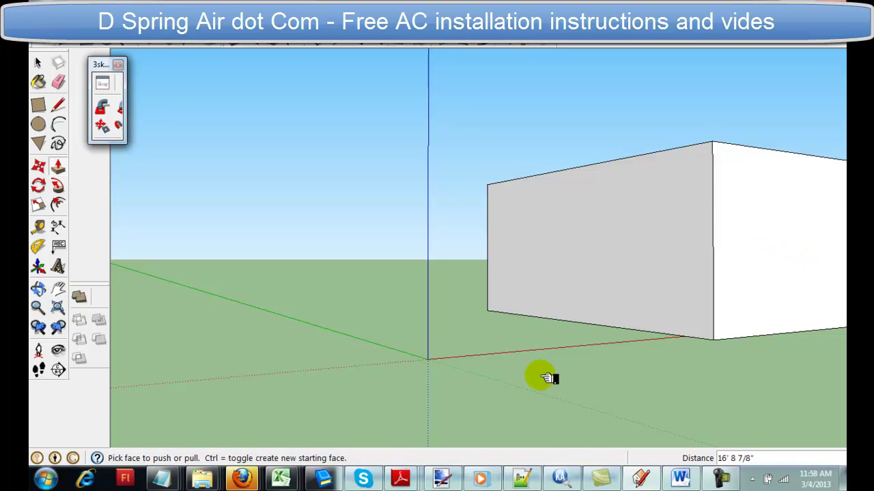
- Offset the outline of the box's top face inward to form a thin rim along its edges
{"action": "scroll", "coordinate": [546, 378], "scroll_direction": "down", "scroll_amount": 3}
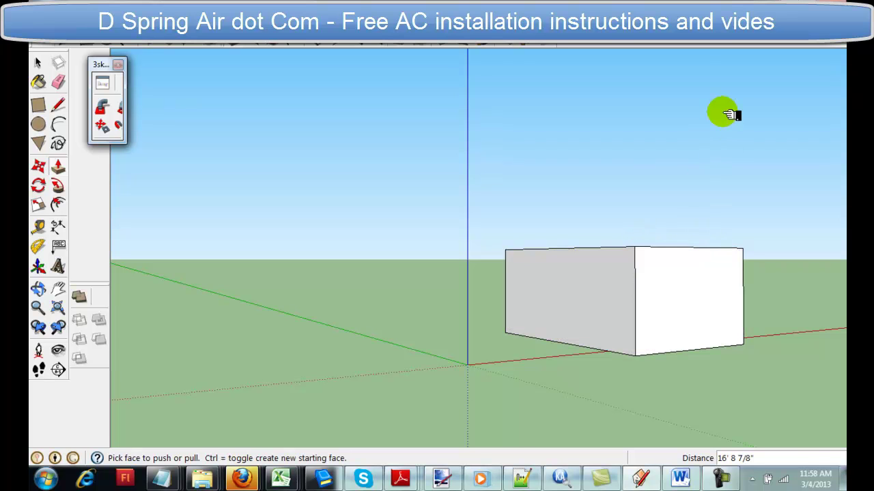
{"action": "scroll", "coordinate": [729, 114], "scroll_direction": "up", "scroll_amount": 3}
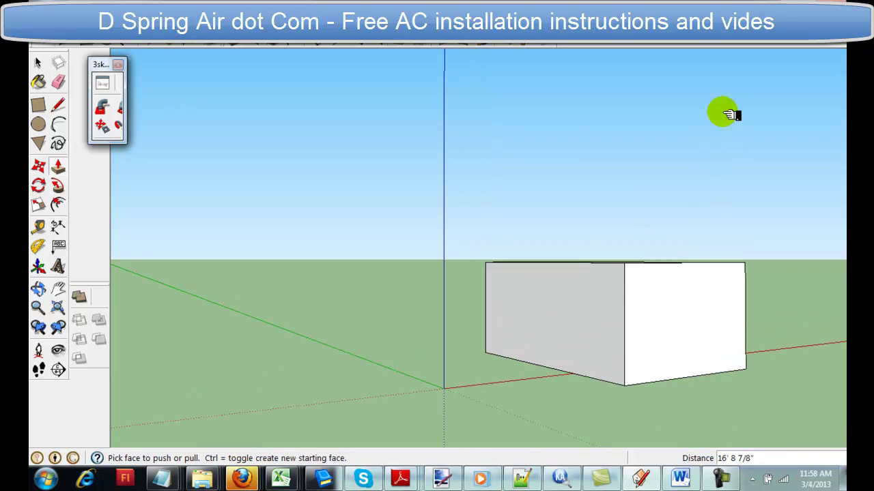
{"action": "scroll", "coordinate": [728, 115], "scroll_direction": "down", "scroll_amount": 2}
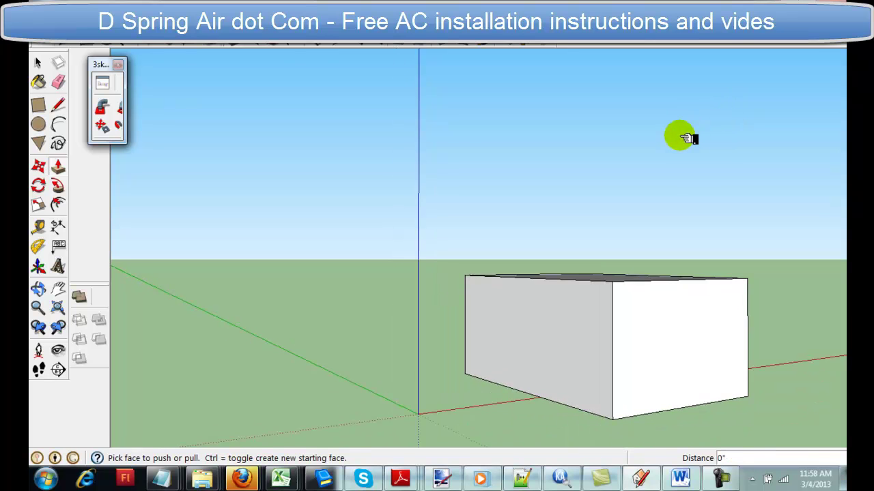
{"action": "key", "text": "o"}
{"action": "left_click_drag", "start_coordinate": [718, 159], "coordinate": [696, 362]}
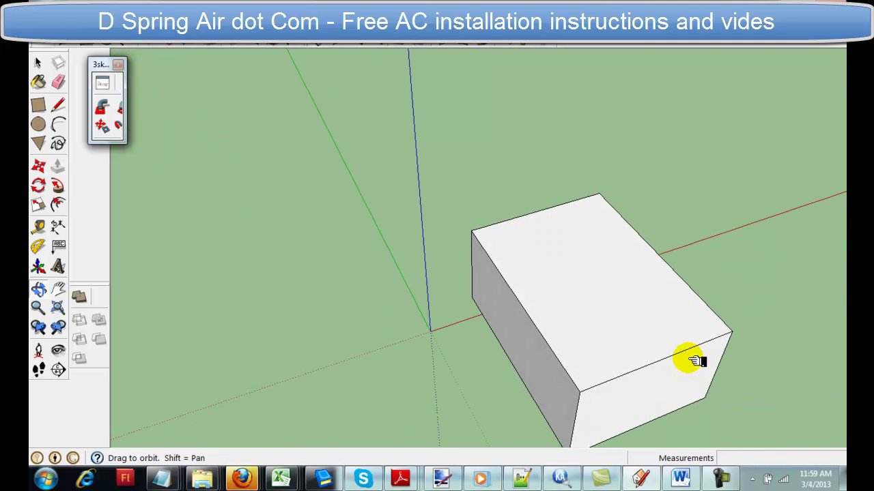
{"action": "key", "text": "l"}
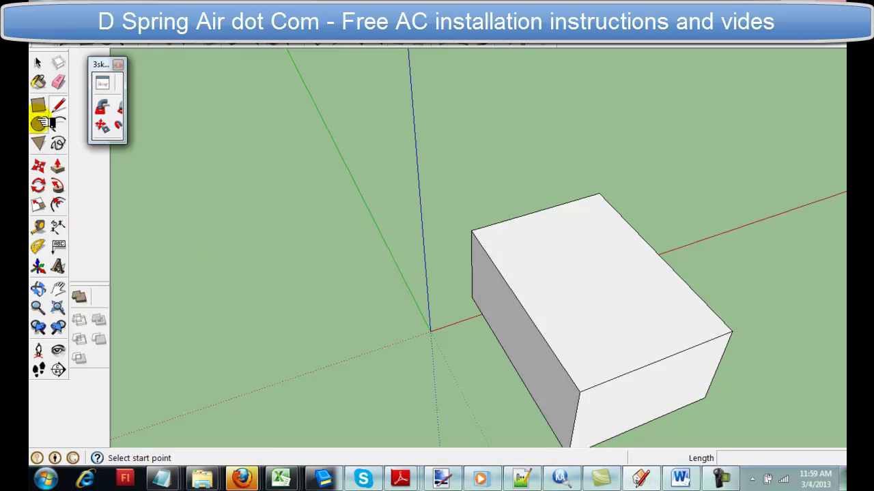
{"action": "left_click", "coordinate": [60, 205]}
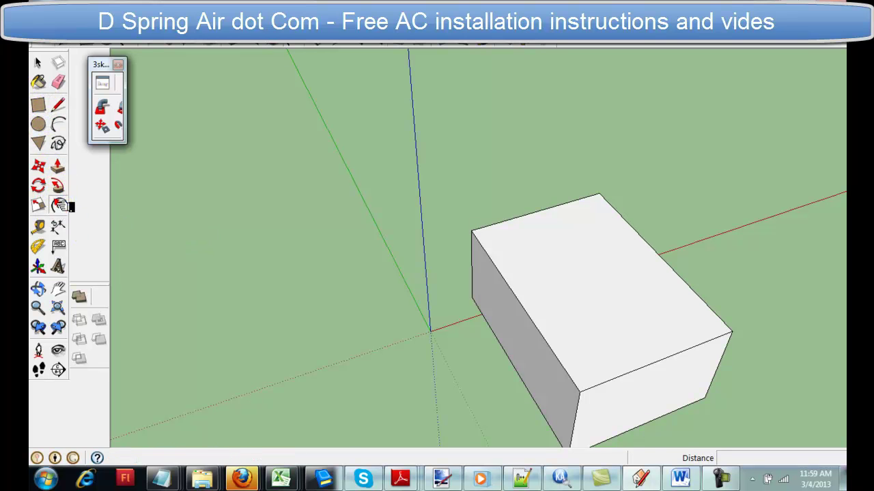
{"action": "left_click", "coordinate": [531, 307]}
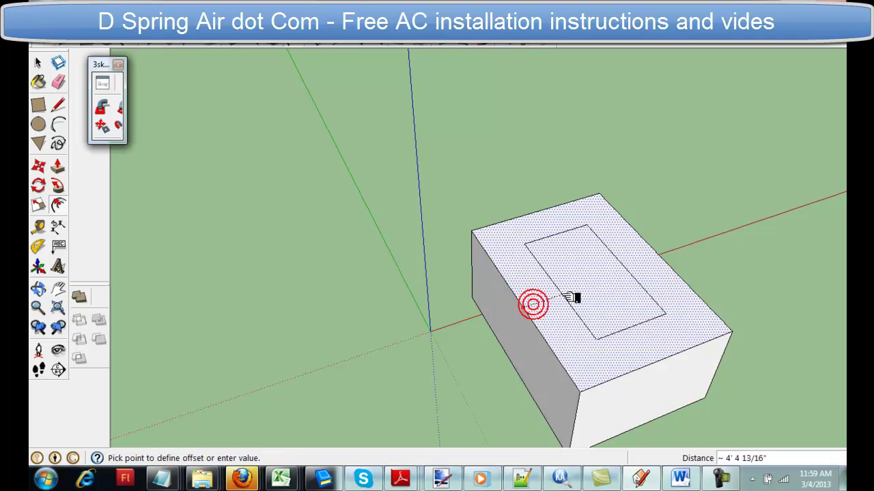
{"action": "left_click", "coordinate": [556, 338]}
- Push the inner top face down about 7' 8" to hollow out the box
{"action": "key", "text": "p"}
{"action": "left_click", "coordinate": [593, 295]}
{"action": "left_click_drag", "start_coordinate": [605, 321], "coordinate": [604, 349]}
{"action": "left_click", "coordinate": [604, 348]}
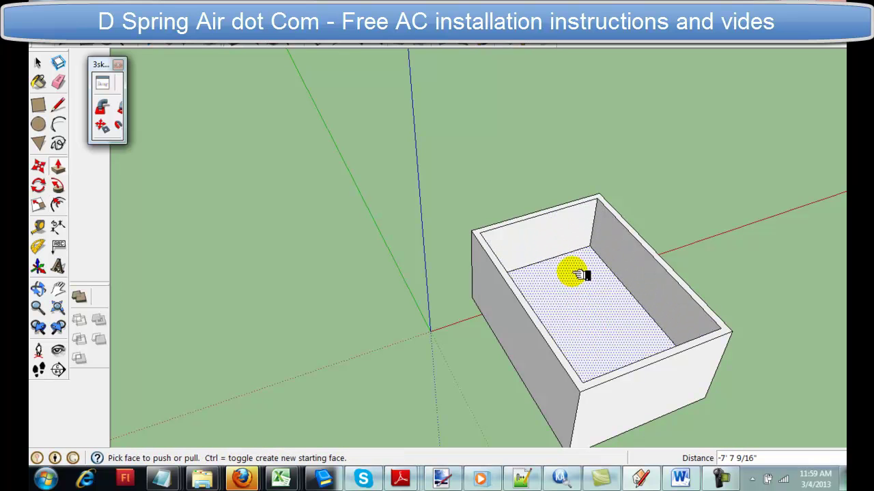
- Draw two closely spaced vertical lines about 7' 8" long on the inner face of the long wall nearest the red axis
{"action": "key", "text": "l"}
{"action": "left_click", "coordinate": [624, 285]}
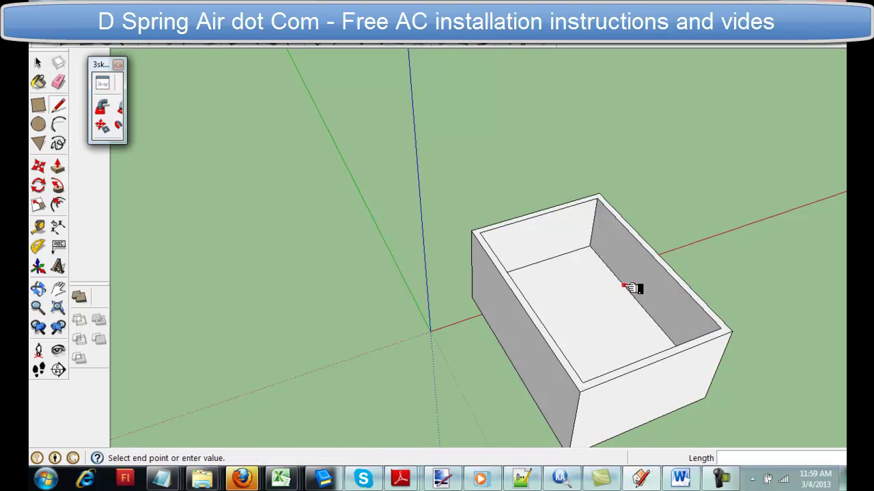
{"action": "left_click", "coordinate": [639, 243]}
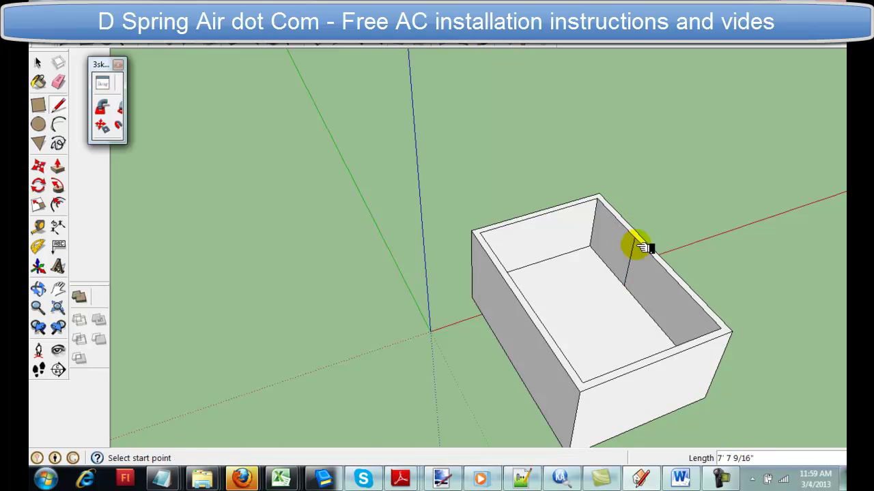
{"action": "left_click", "coordinate": [633, 294]}
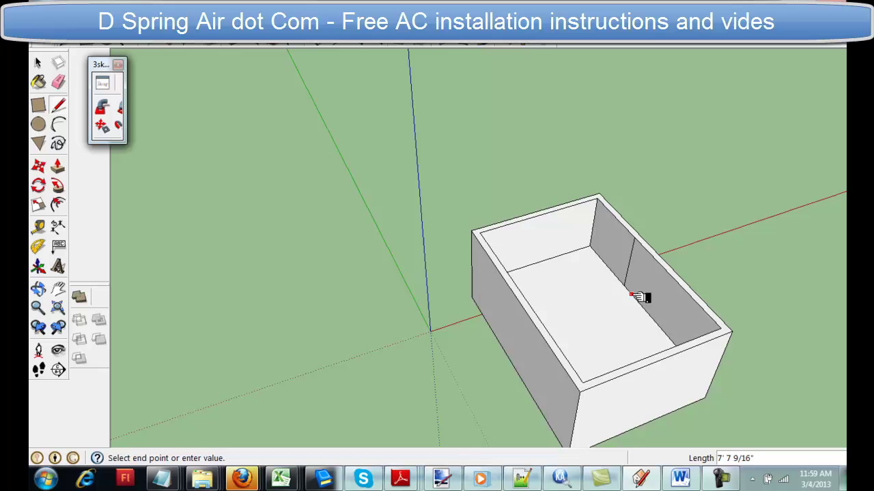
{"action": "left_click", "coordinate": [643, 246]}
{"action": "left_click", "coordinate": [652, 249]}
- Push/Pull the narrow wall strip about 5' 4" into the room and extend it a little further as a partial partition wall
{"action": "key", "text": "p"}
{"action": "left_click", "coordinate": [644, 251]}
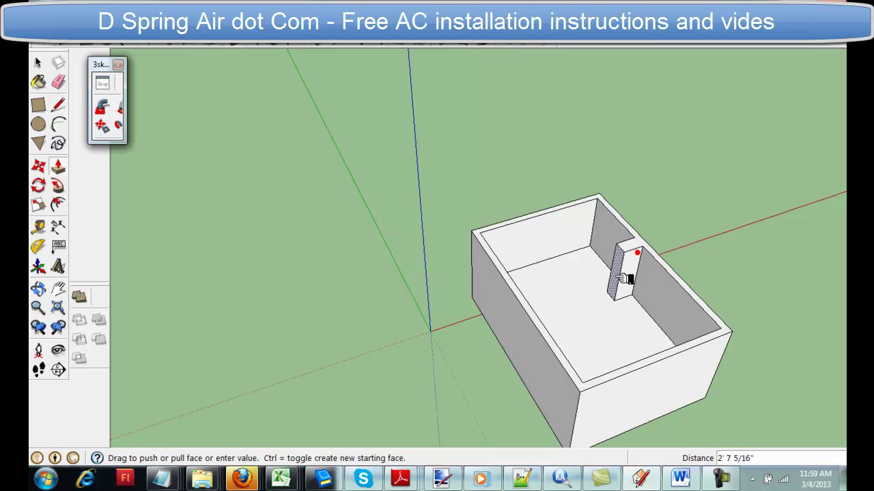
{"action": "left_click", "coordinate": [595, 292]}
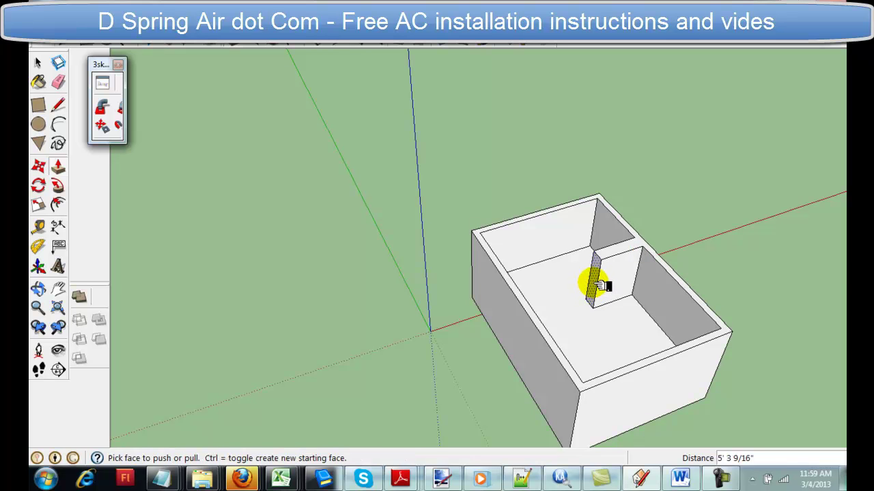
{"action": "left_click", "coordinate": [600, 287]}
{"action": "left_click", "coordinate": [591, 293]}
{"action": "key", "text": "l"}
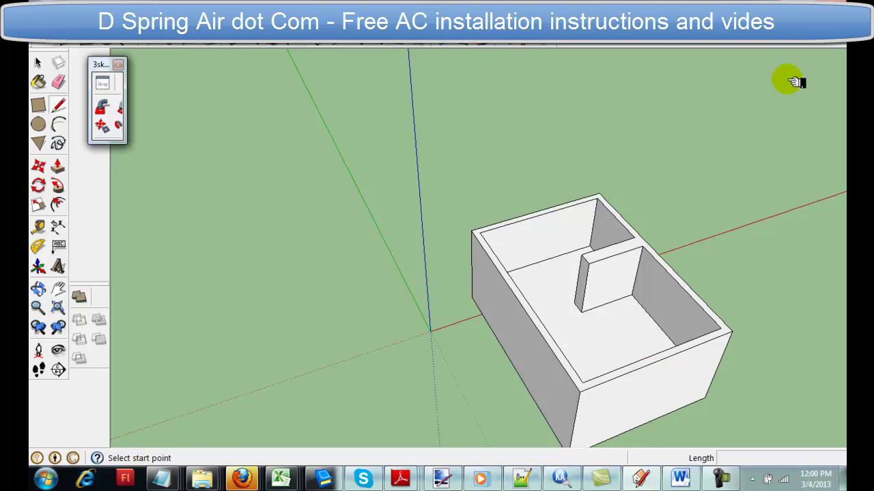
- Switch to the Mr. HVAC calculator in Firefox and set the gross wall area to 320 square feet
{"action": "key", "text": "alt+Tab"}
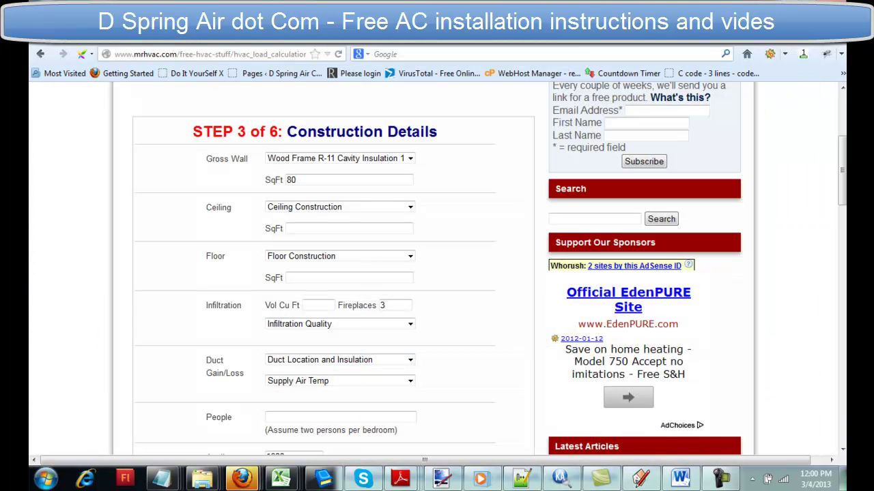
{"action": "left_click", "coordinate": [307, 180]}
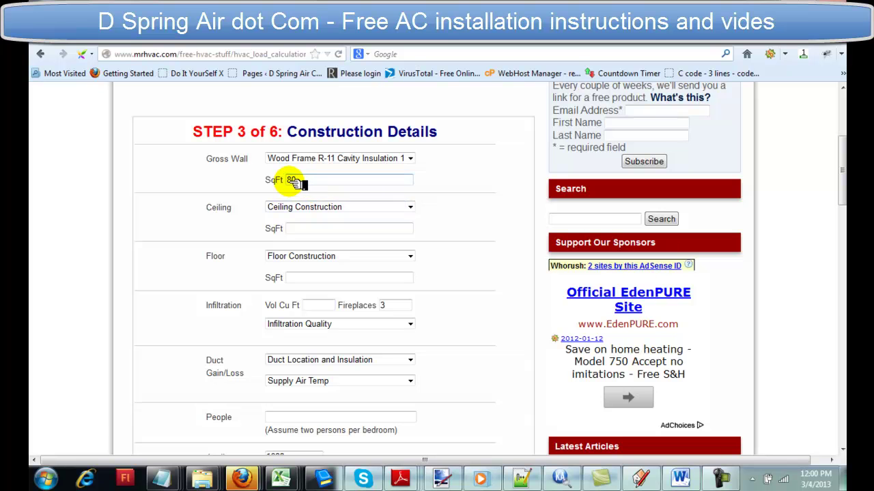
{"action": "left_click", "coordinate": [293, 181]}
{"action": "double_click", "coordinate": [307, 181]}
{"action": "key", "text": "BackSpace"}
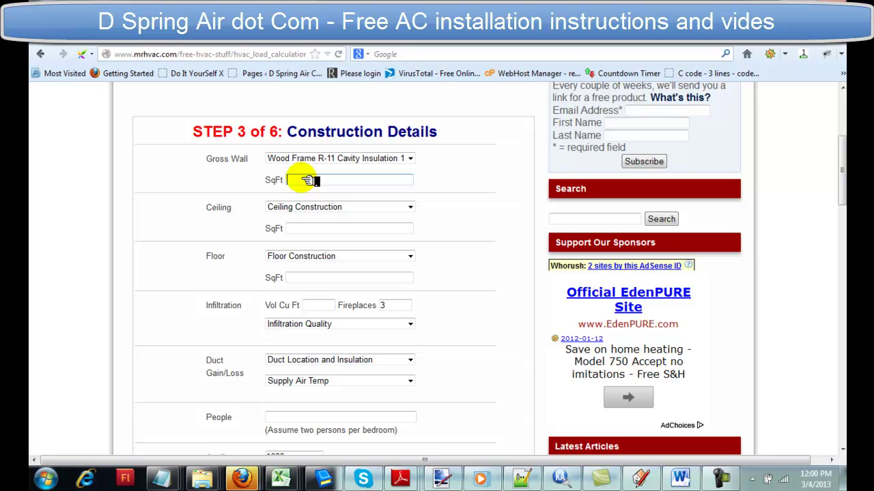
{"action": "type", "text": "0"}
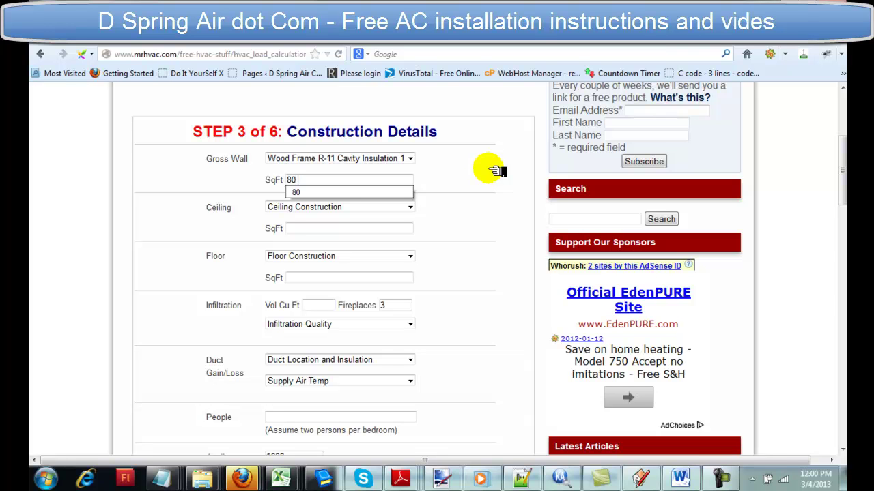
{"action": "type", "text": "x"}
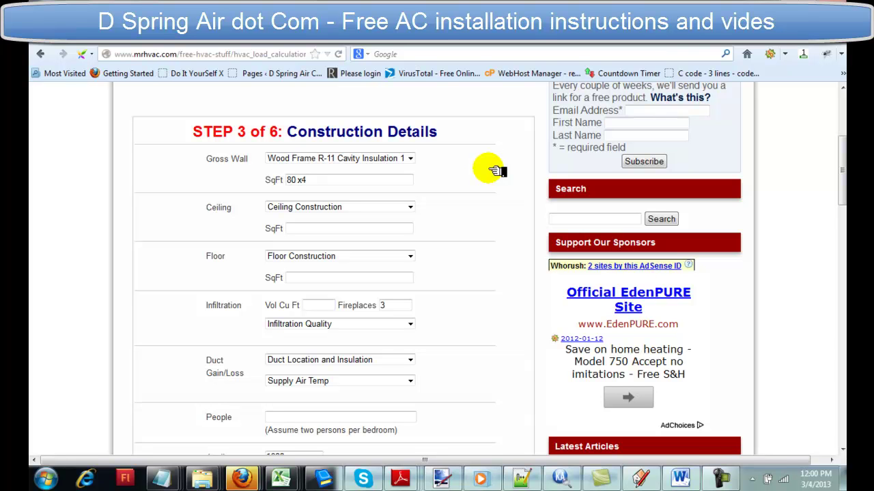
{"action": "type", "text": "4"}
{"action": "key", "text": "BackSpace"}
{"action": "key", "text": "BackSpace"}
{"action": "key", "text": "BackSpace"}
{"action": "key", "text": "BackSpace"}
{"action": "key", "text": "BackSpace"}
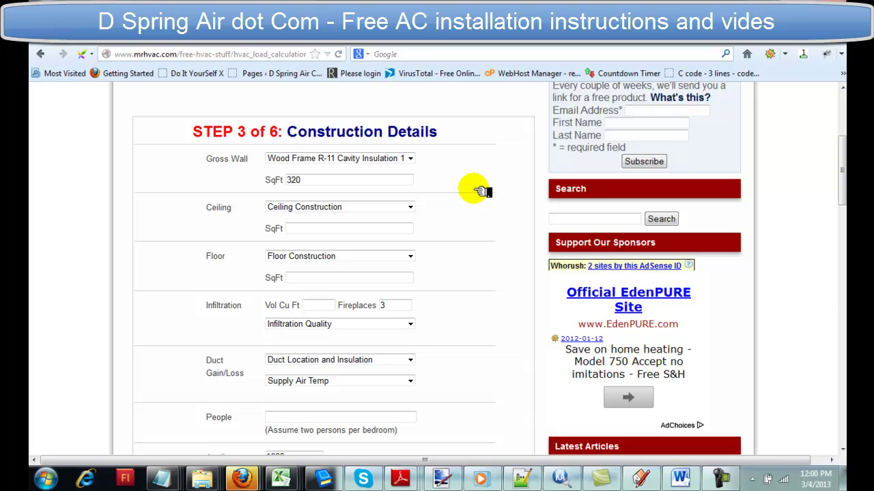
- Set the ceiling construction to 3-3 1/2 Insulation R-11
{"action": "left_click", "coordinate": [411, 208]}
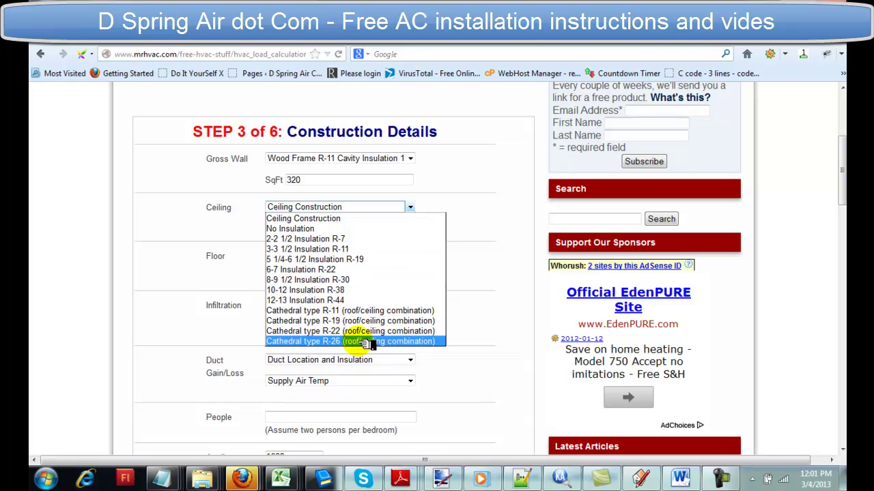
{"action": "left_click", "coordinate": [345, 250]}
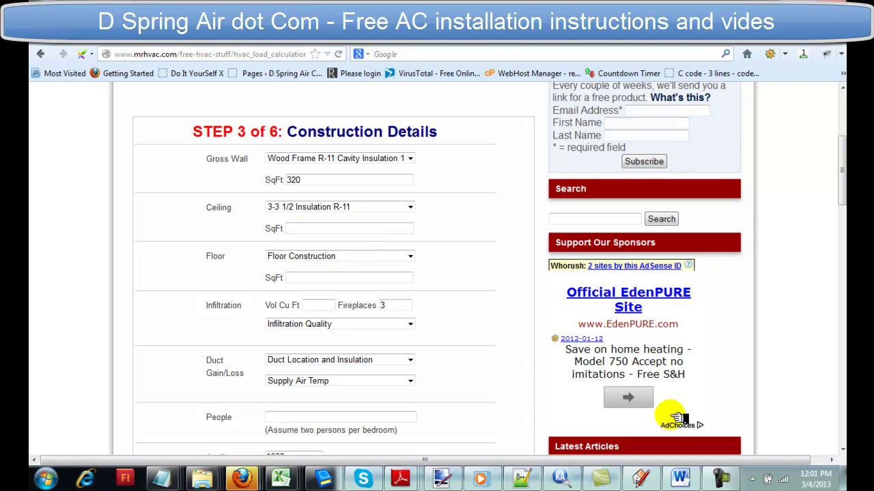
- Switch to SketchUp and undo the partition wall and the hollowing, back to the solid box with the offset outline
{"action": "left_click", "coordinate": [641, 478]}
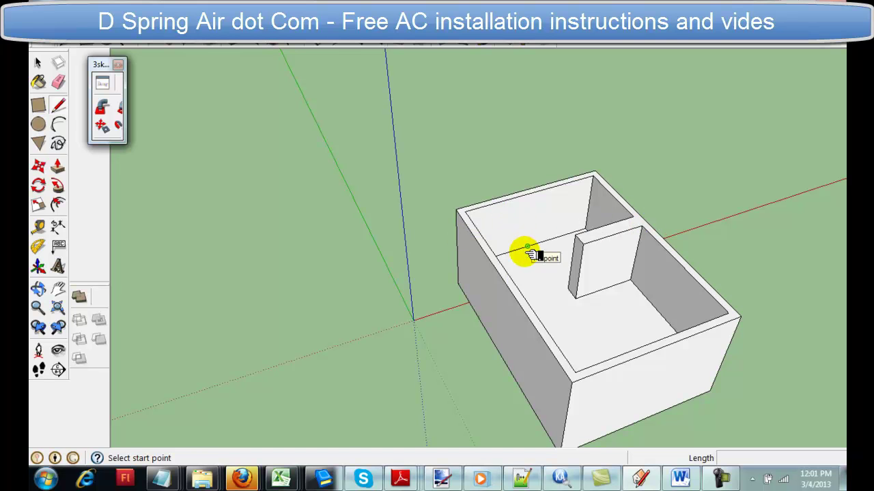
{"action": "key", "text": "ctrl+z"}
{"action": "key", "text": "ctrl+z"}
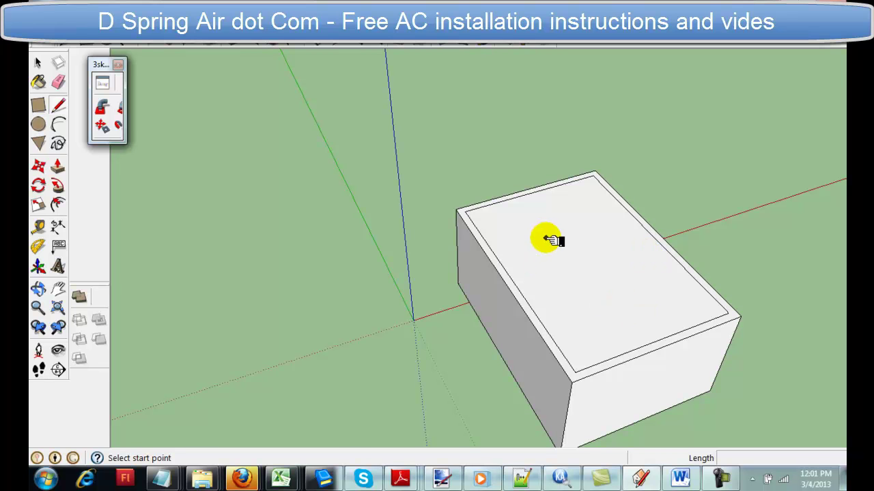
- Push/Pull the inner top face up about 12' to form a second storey
{"action": "key", "text": "p"}
{"action": "left_click_drag", "start_coordinate": [571, 245], "coordinate": [584, 145]}
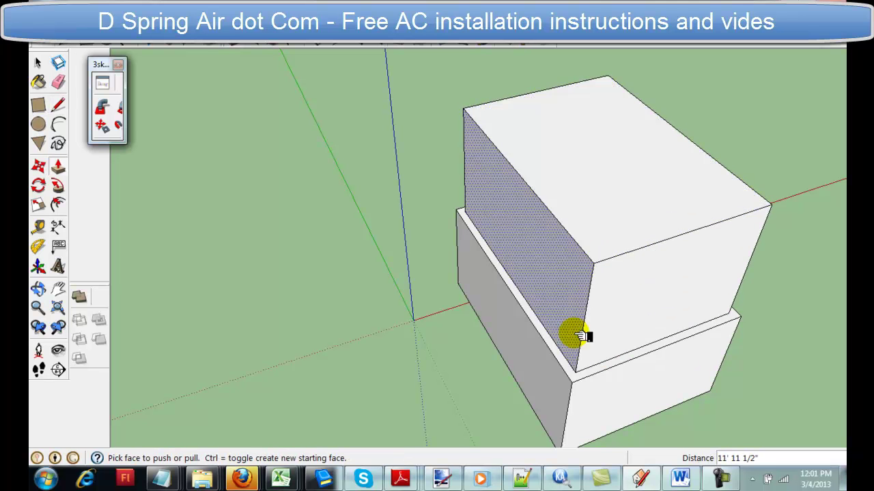
- Draw a vertical line down the middle of the lower storey's long side wall, from its upper edge to its lower edge
{"action": "key", "text": "o"}
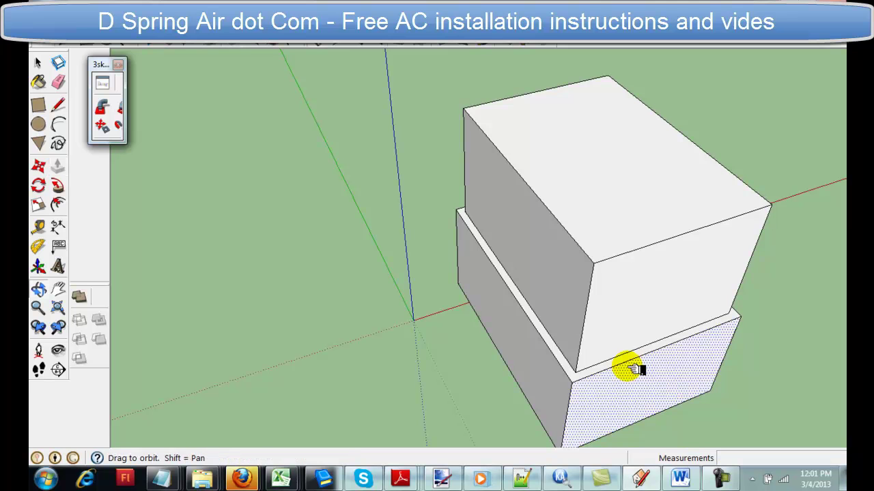
{"action": "left_click_drag", "start_coordinate": [770, 334], "coordinate": [827, 196]}
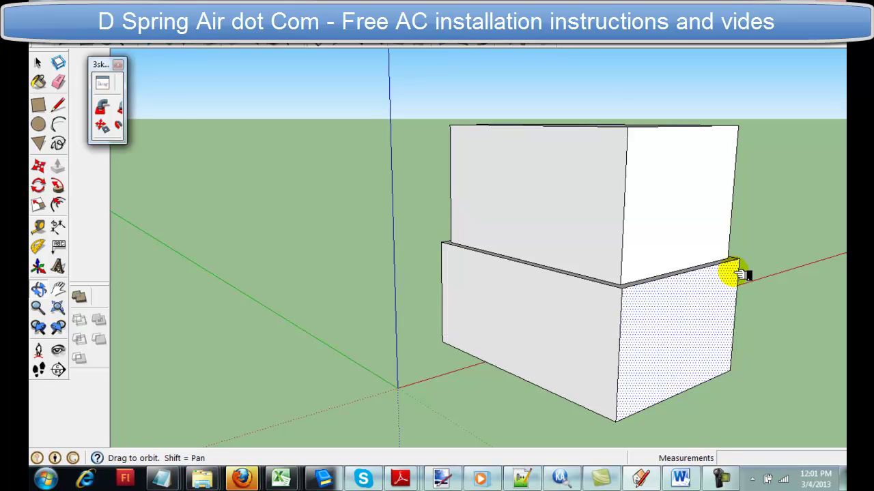
{"action": "key", "text": "l"}
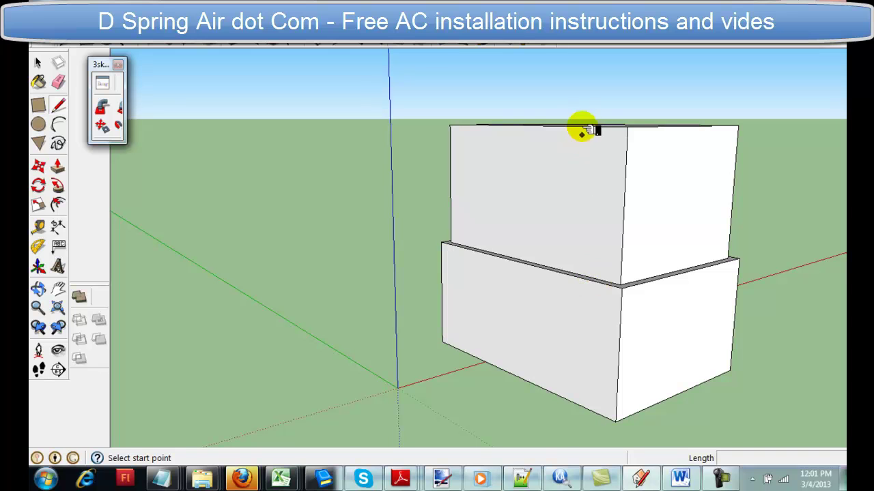
{"action": "left_click", "coordinate": [534, 266]}
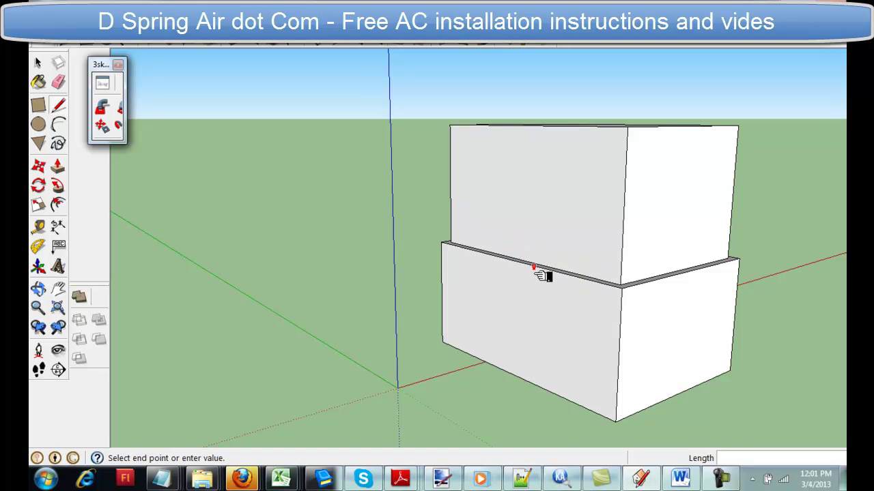
{"action": "left_click", "coordinate": [532, 382]}
{"action": "left_click", "coordinate": [533, 385]}
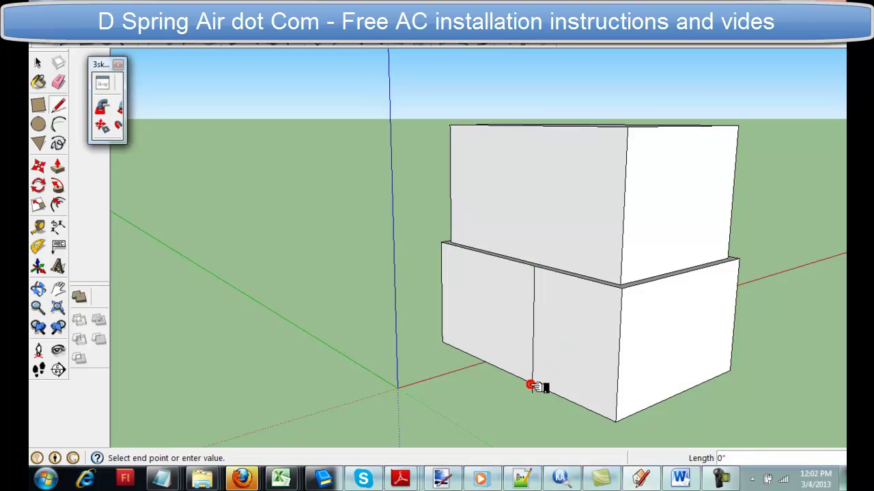
- Erase the short end of the dividing line that overhangs the wall's lower edge
{"action": "key", "text": "e"}
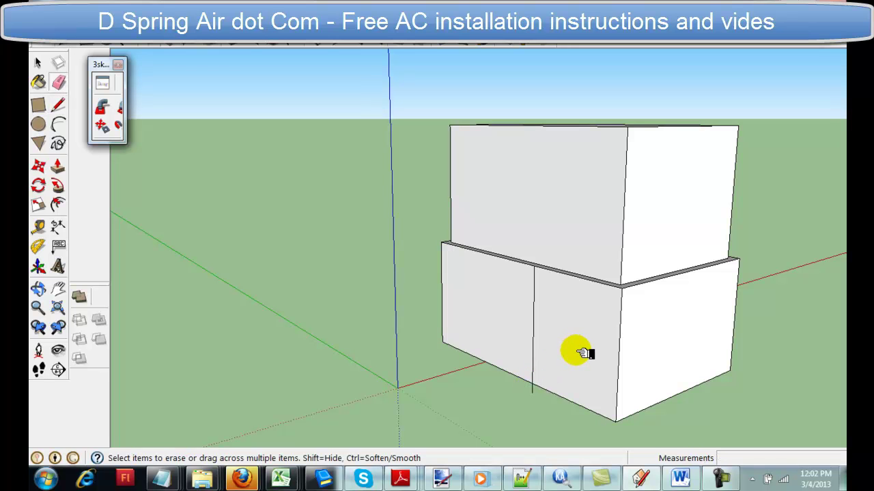
{"action": "left_click", "coordinate": [577, 351]}
{"action": "left_click", "coordinate": [576, 351]}
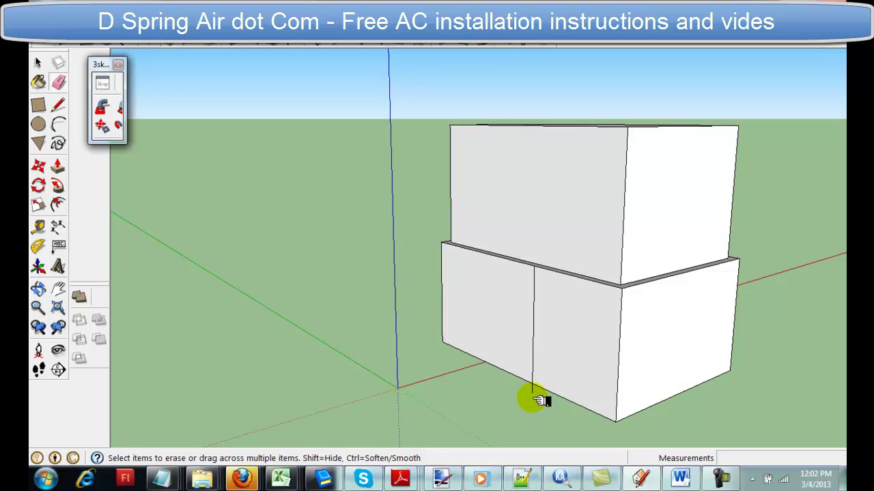
{"action": "left_click", "coordinate": [540, 391]}
{"action": "left_click", "coordinate": [561, 361]}
- Push the half of the lower side wall nearest the front corner inward to open a recess under the upper storey
{"action": "key", "text": "p"}
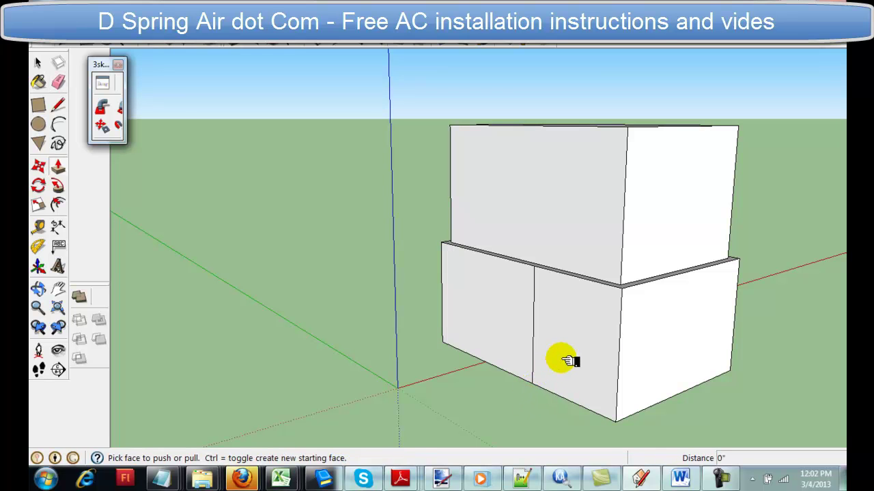
{"action": "left_click", "coordinate": [586, 348]}
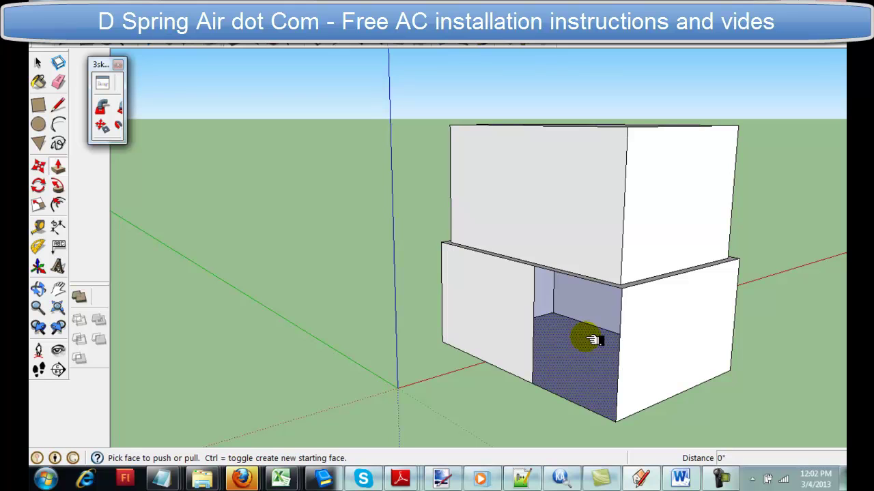
{"action": "key", "text": "o"}
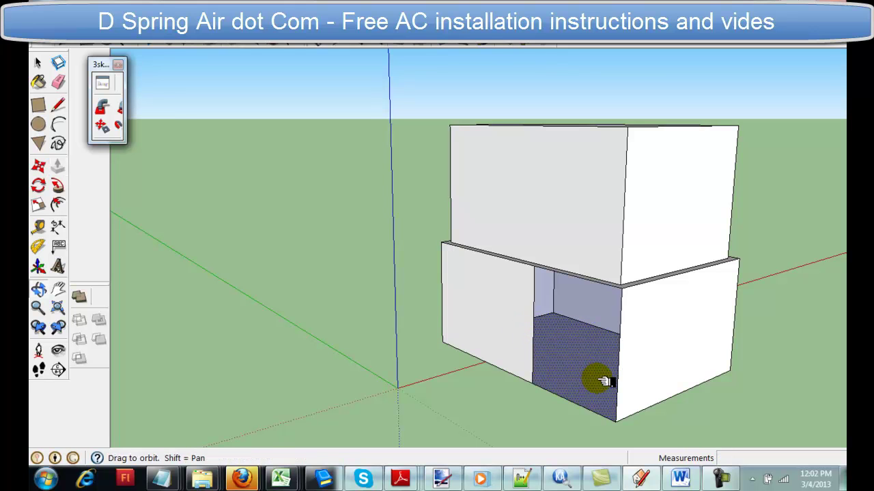
{"action": "key", "text": "l"}
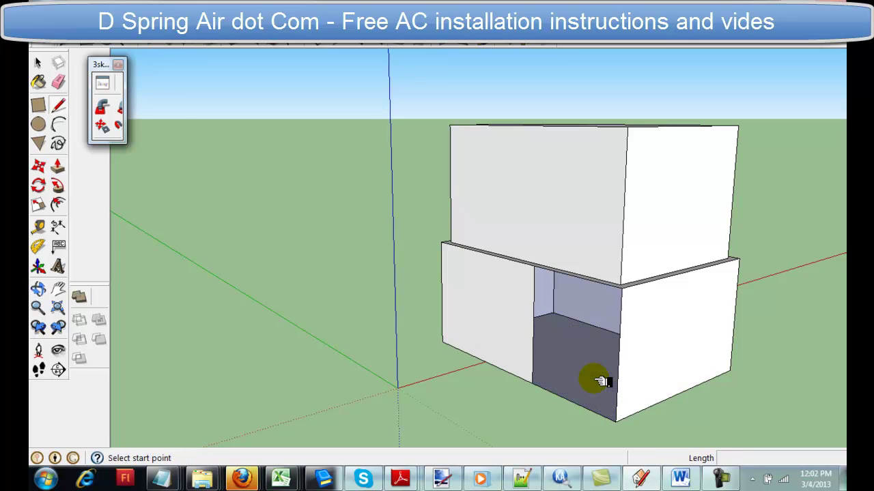
{"action": "left_click", "coordinate": [484, 254]}
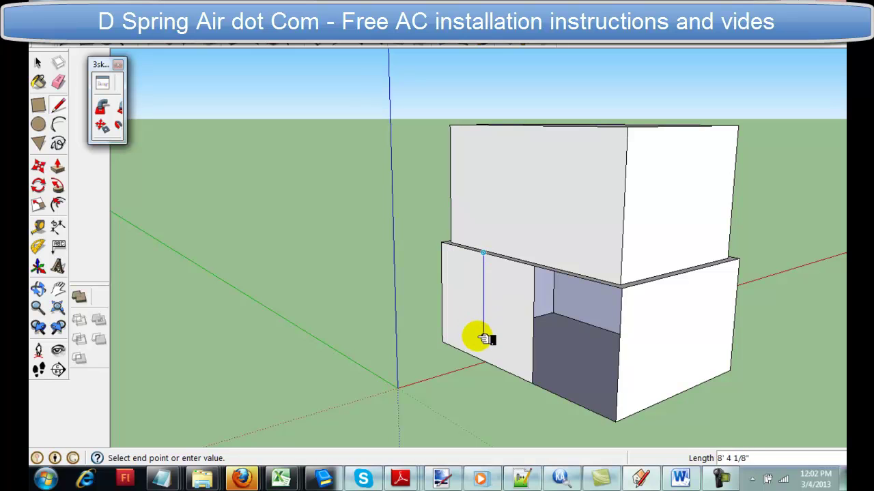
{"action": "left_click", "coordinate": [483, 360]}
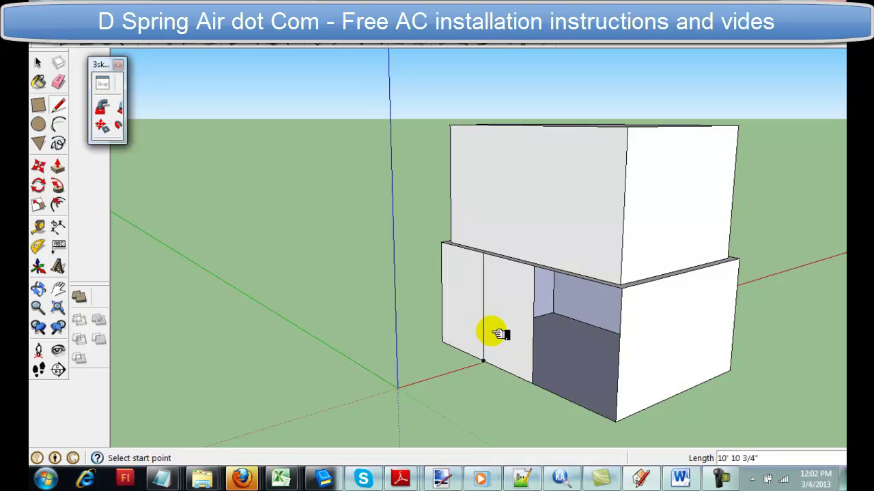
{"action": "left_click", "coordinate": [514, 326]}
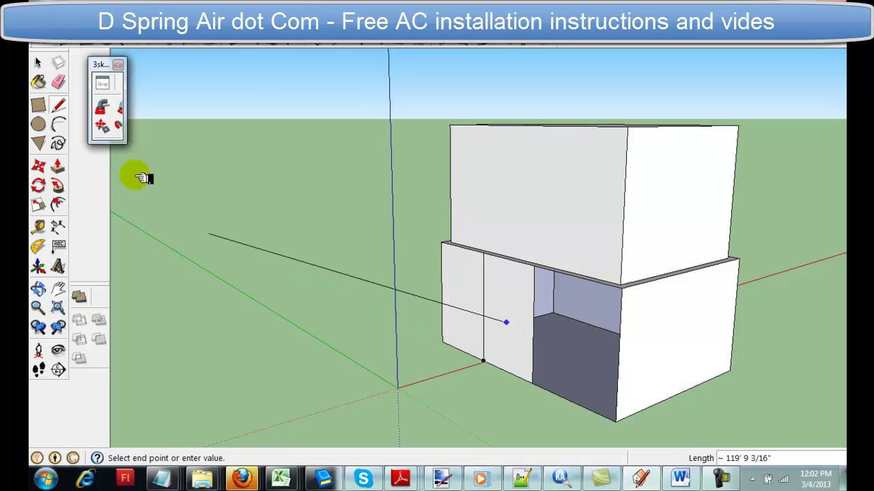
{"action": "key", "text": "ctrl+z"}
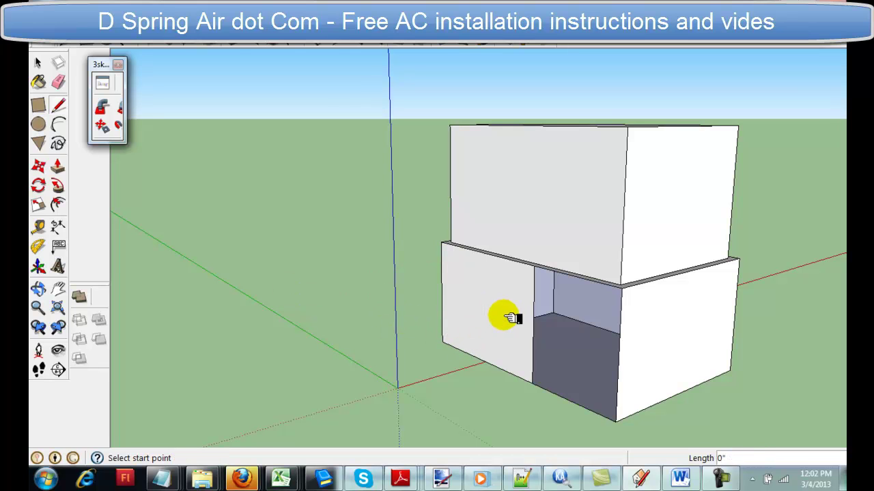
- Draw a vertical line about 10' 11" long down the remaining part of the lower side wall, from its upper edge to its lower edge
{"action": "left_click", "coordinate": [483, 253]}
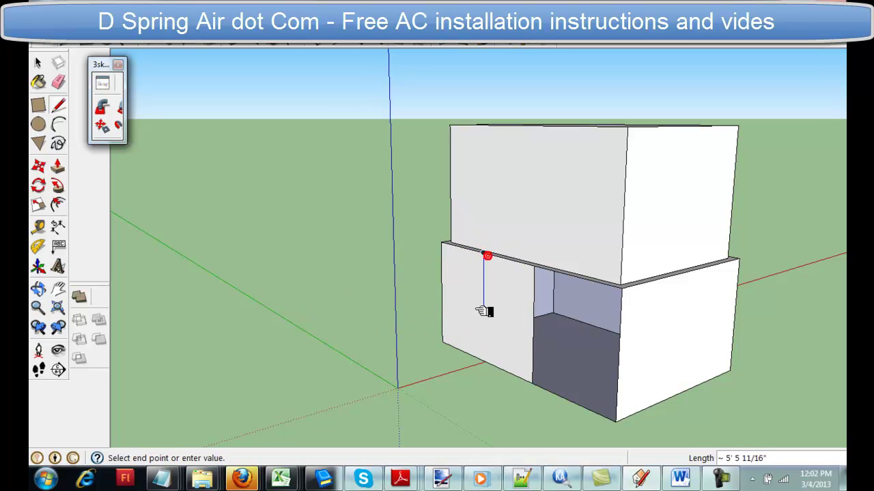
{"action": "left_click", "coordinate": [483, 362]}
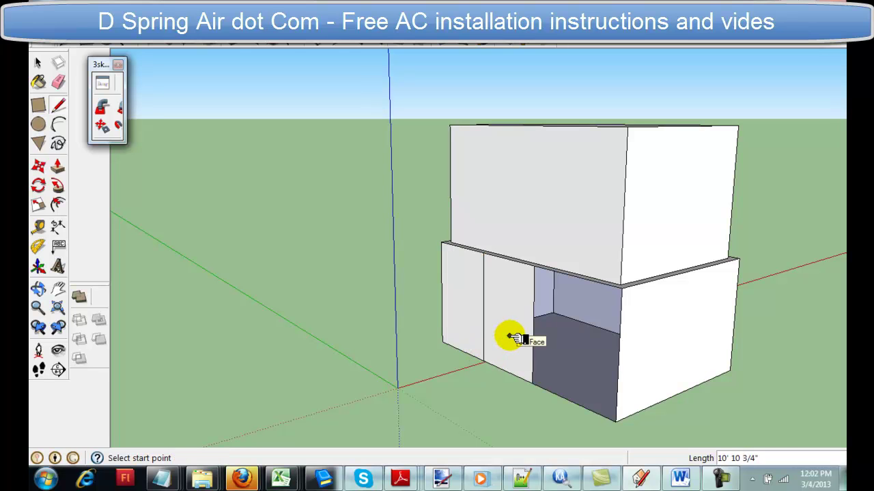
- Delete the wall section between the new line and the recess, and erase the leftover vertical edge crossing the opening
{"action": "key", "text": "s"}
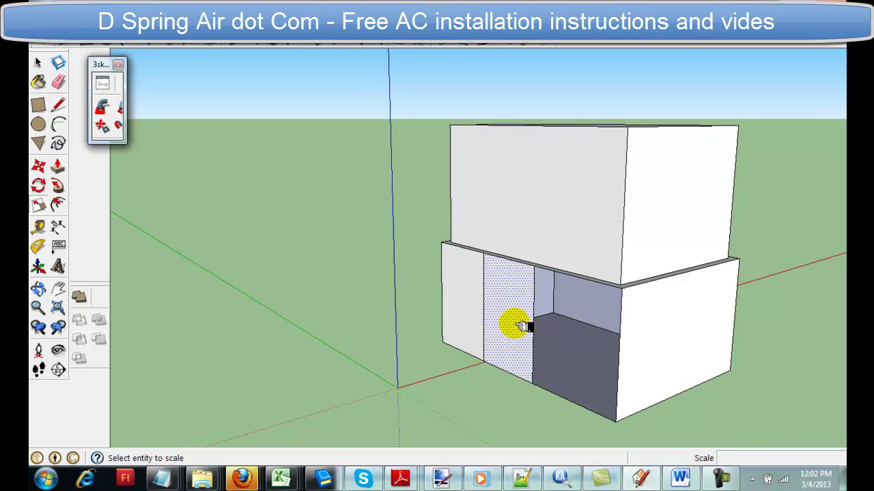
{"action": "key", "text": "Delete"}
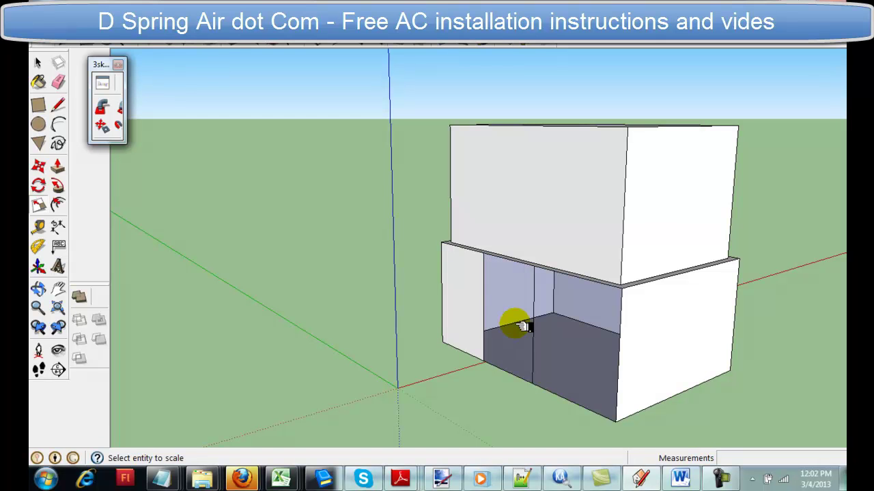
{"action": "key", "text": "e"}
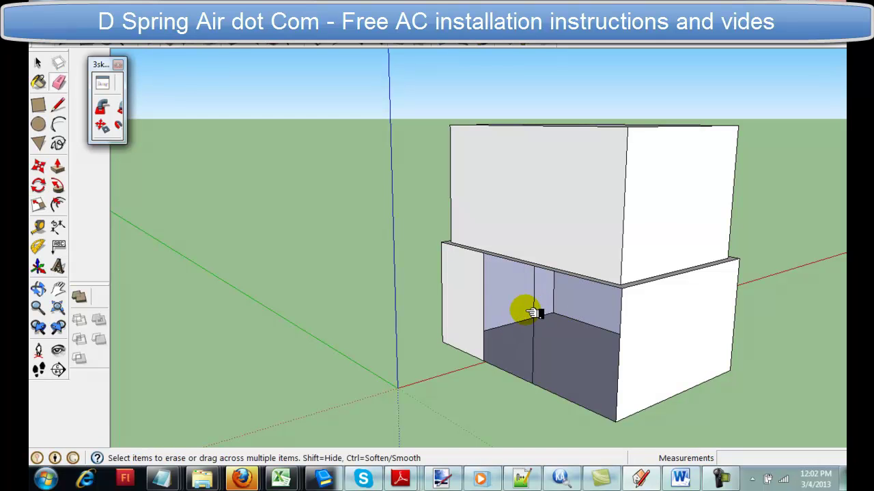
{"action": "left_click", "coordinate": [536, 314]}
- Draw a horizontal line across the inner wall just above the ledge between storeys, from the inner corner to the upper storey's outer edge
{"action": "scroll", "coordinate": [560, 404], "scroll_direction": "up", "scroll_amount": 4}
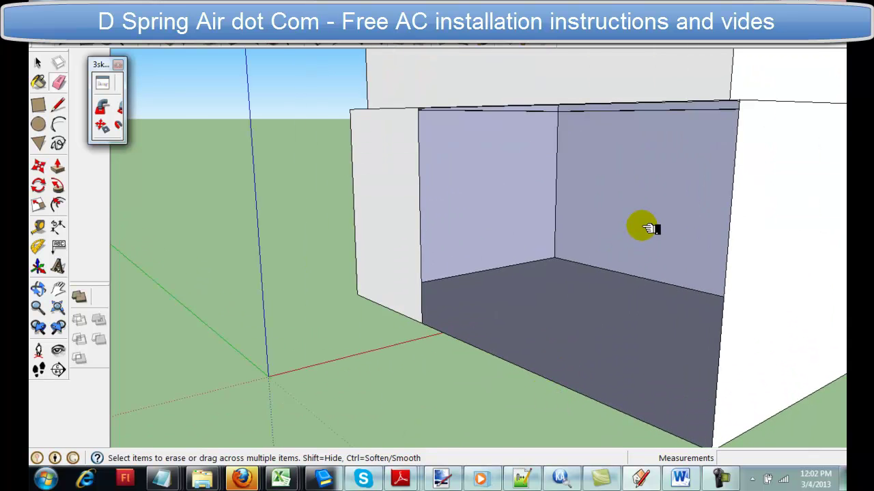
{"action": "key", "text": "o"}
{"action": "mouse_move", "coordinate": [585, 273]}
{"action": "left_mouse_down"}
{"action": "mouse_move", "coordinate": [591, 266]}
{"action": "mouse_move", "coordinate": [570, 214]}
{"action": "mouse_move", "coordinate": [496, 252]}
{"action": "mouse_move", "coordinate": [511, 248]}
{"action": "left_mouse_up"}
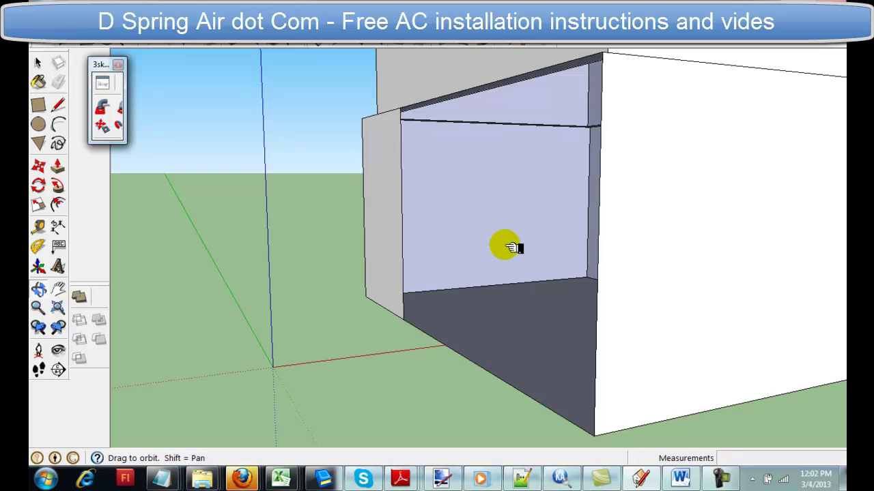
{"action": "key", "text": "l"}
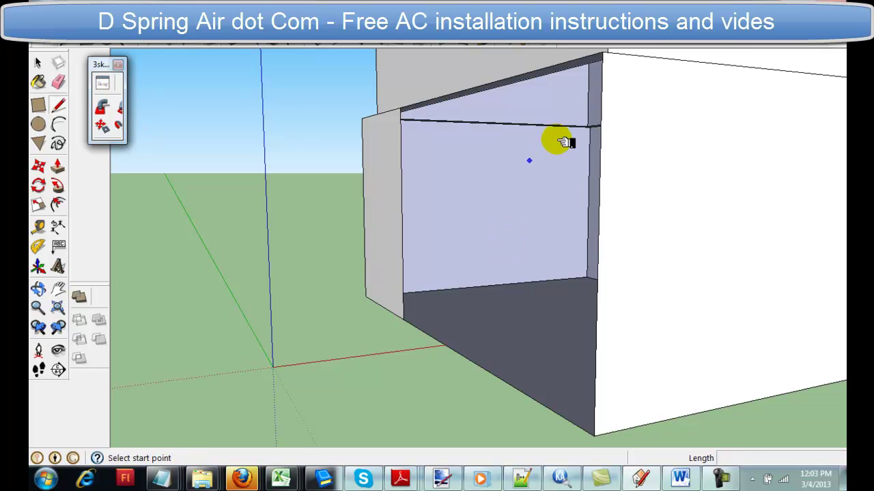
{"action": "left_click", "coordinate": [588, 114]}
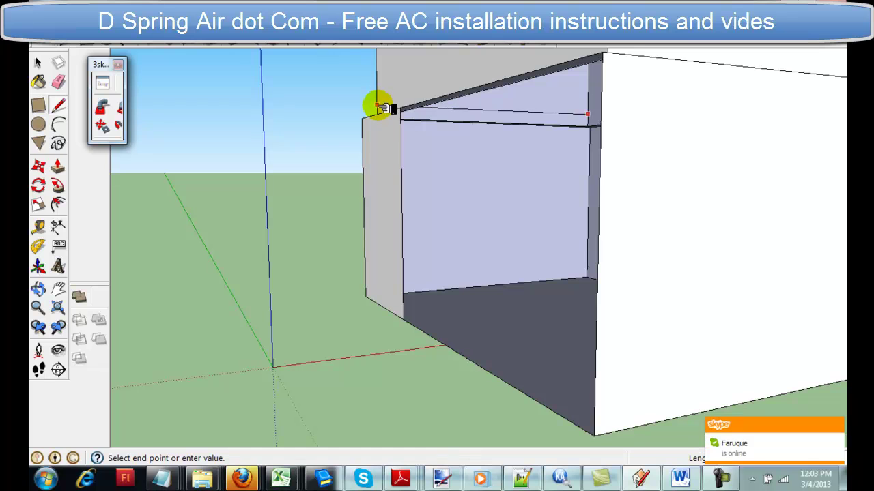
{"action": "left_click", "coordinate": [377, 105]}
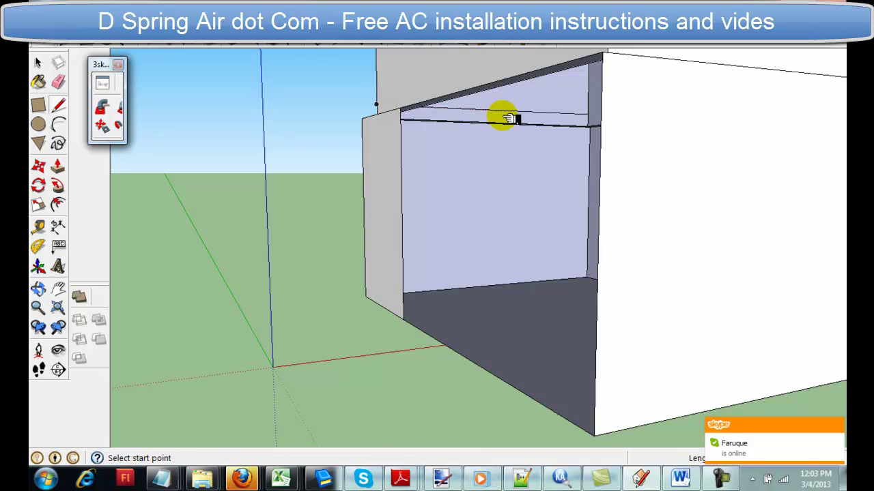
- Push/Pull the narrow strip below the new line out about 8' 3" to form a slab between the storeys
{"action": "key", "text": "p"}
{"action": "left_click_drag", "start_coordinate": [513, 119], "coordinate": [566, 107]}
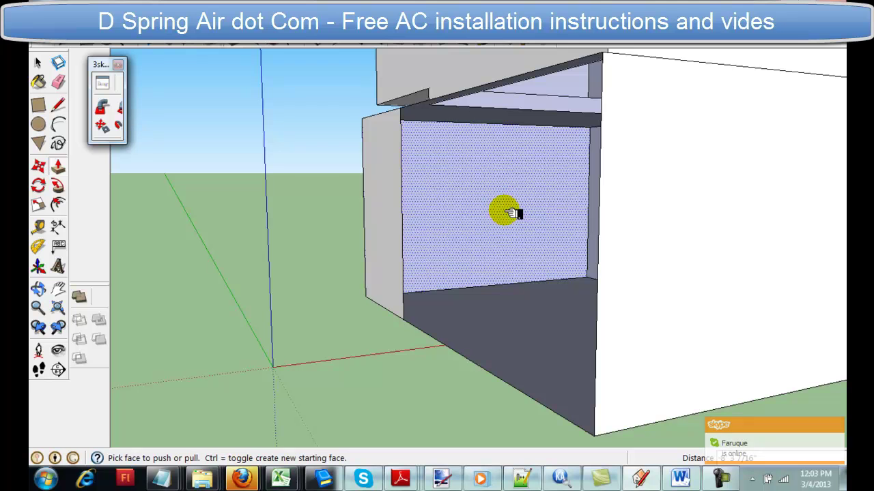
{"action": "scroll", "coordinate": [509, 214], "scroll_direction": "up", "scroll_amount": 2}
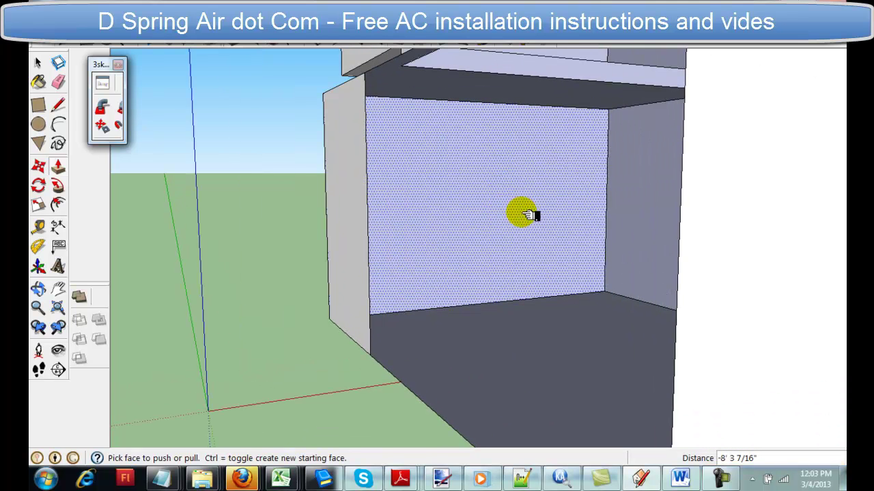
{"action": "key", "text": "o"}
{"action": "left_click_drag", "start_coordinate": [531, 250], "coordinate": [556, 227]}
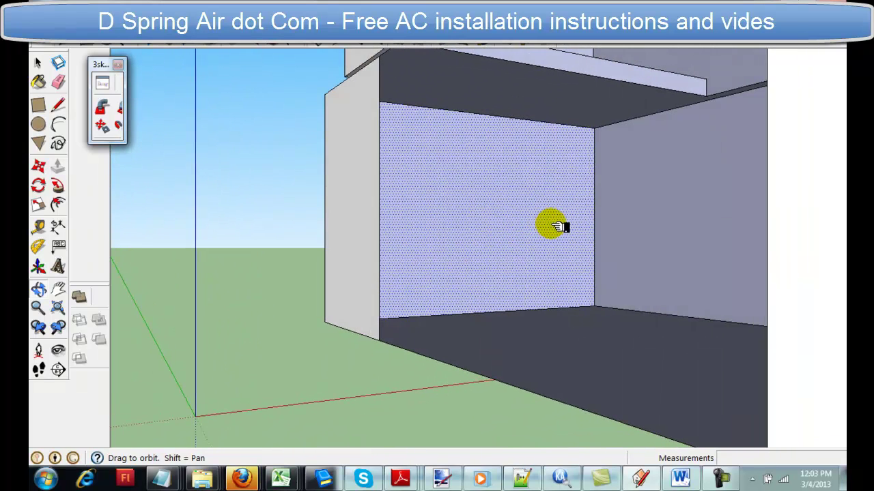
{"action": "key", "text": "l"}
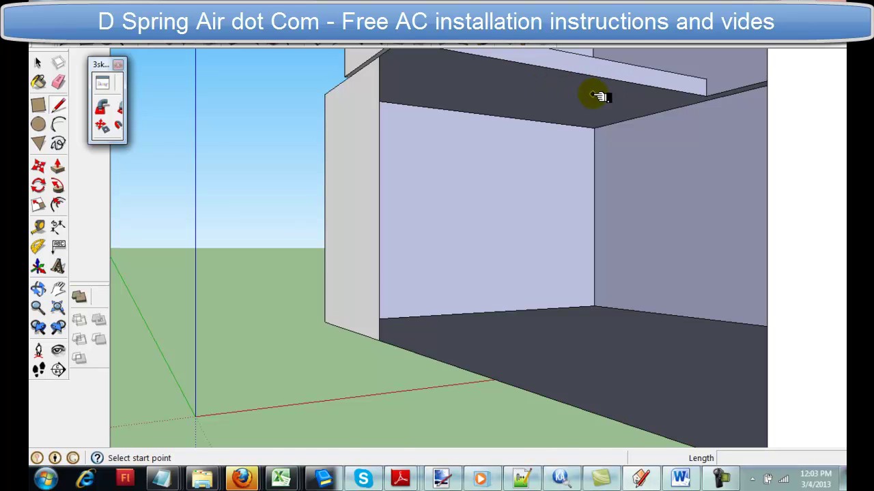
{"action": "left_click", "coordinate": [566, 86]}
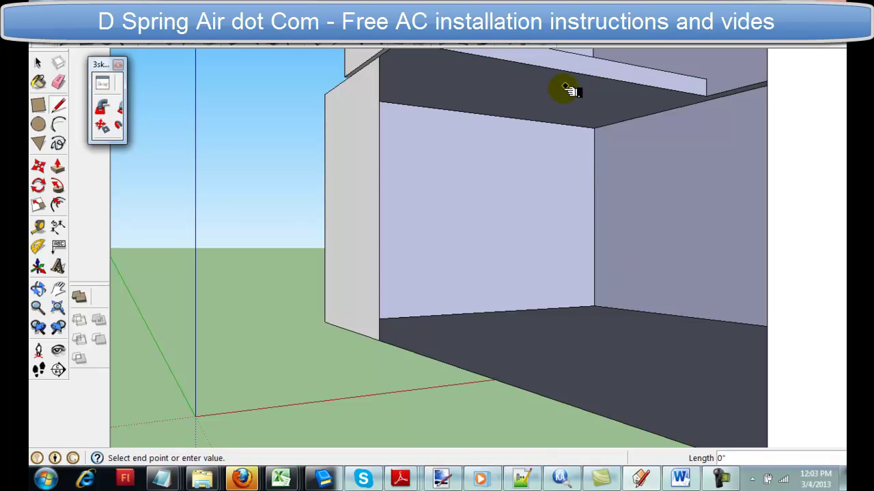
{"action": "left_click", "coordinate": [567, 89]}
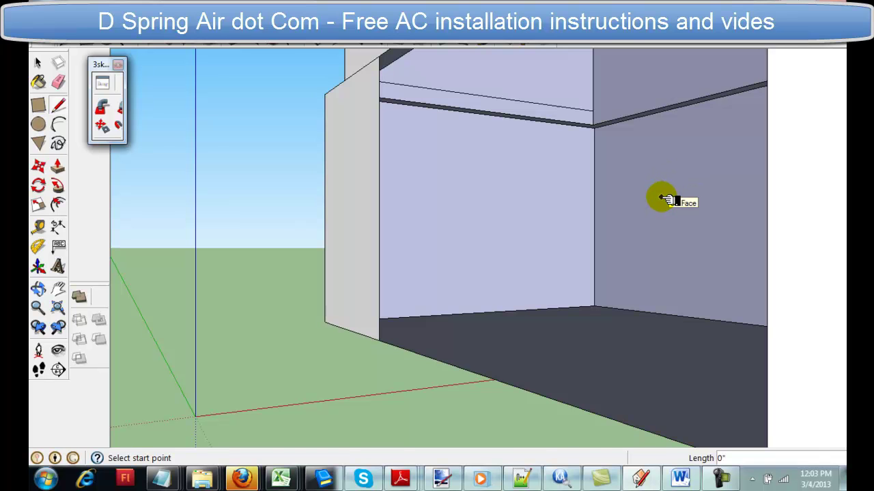
- Examine the building's open lower storey and its floor from low angles and from underneath
{"action": "key", "text": "o"}
{"action": "left_click_drag", "start_coordinate": [643, 218], "coordinate": [617, 193]}
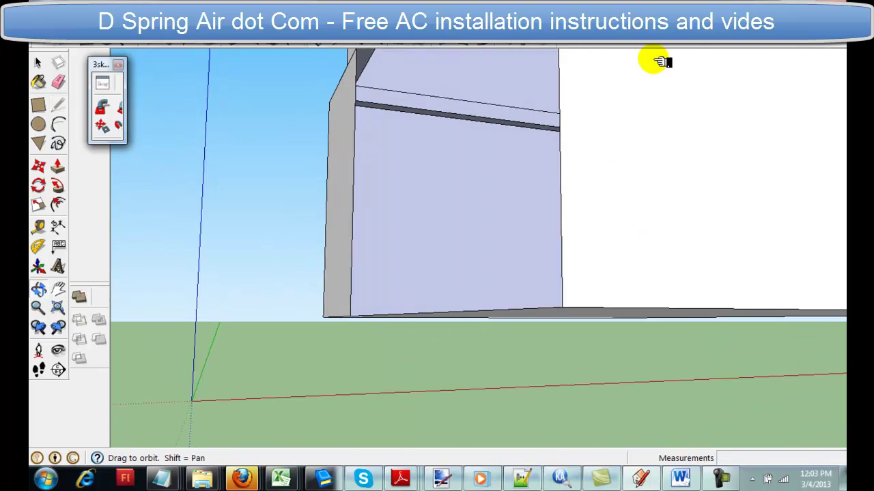
{"action": "left_click_drag", "start_coordinate": [532, 197], "coordinate": [591, 163]}
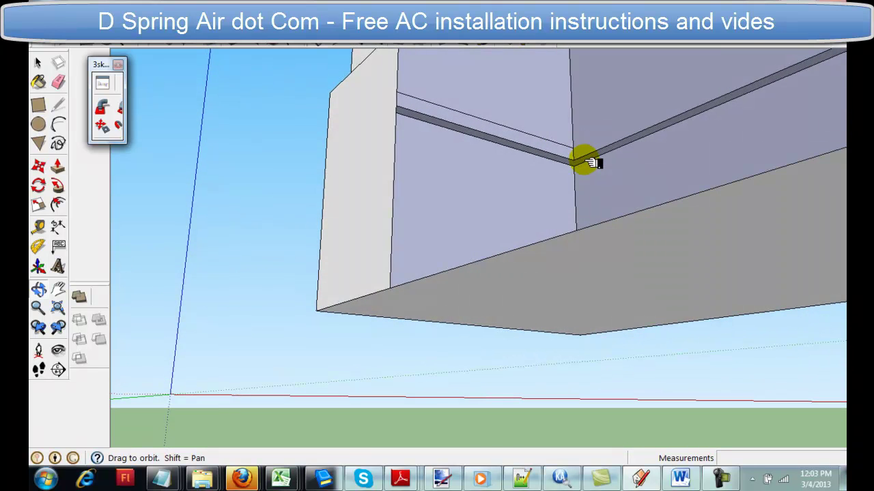
{"action": "scroll", "coordinate": [587, 161], "scroll_direction": "up", "scroll_amount": 4}
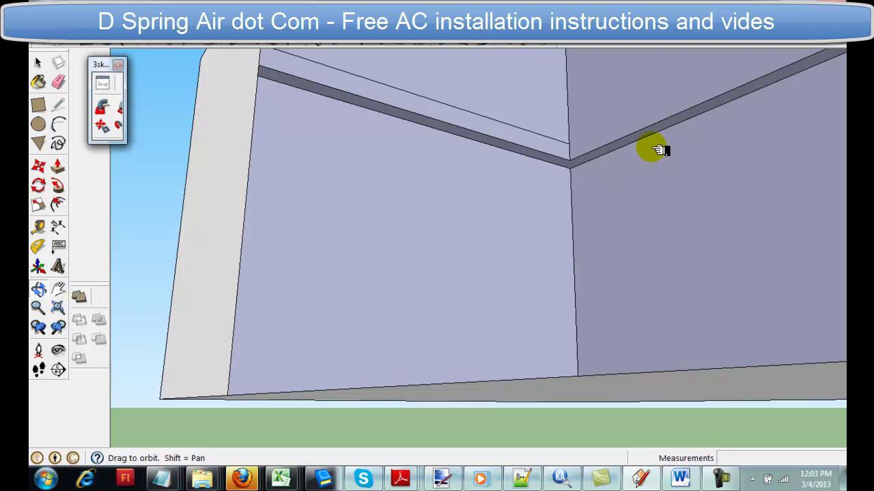
{"action": "left_click_drag", "start_coordinate": [660, 200], "coordinate": [760, 123]}
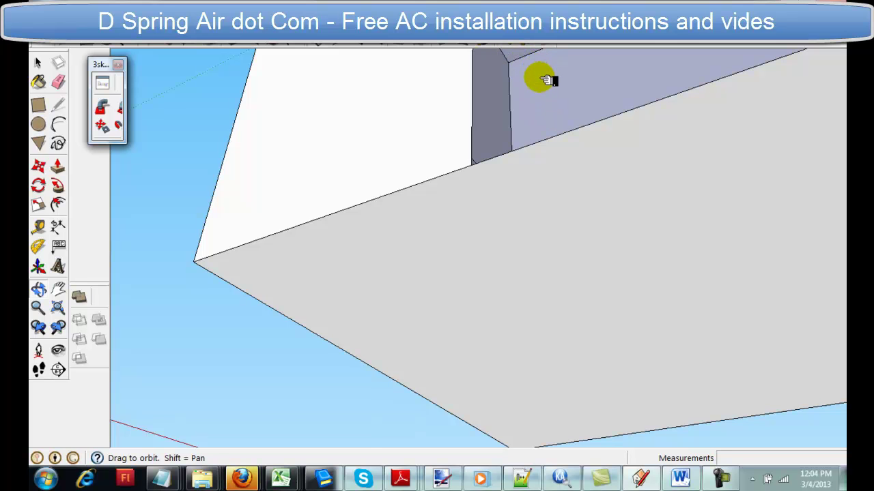
{"action": "scroll", "coordinate": [548, 77], "scroll_direction": "up", "scroll_amount": 4}
{"action": "scroll", "coordinate": [548, 80], "scroll_direction": "up", "scroll_amount": 1}
{"action": "scroll", "coordinate": [556, 164], "scroll_direction": "up", "scroll_amount": 3}
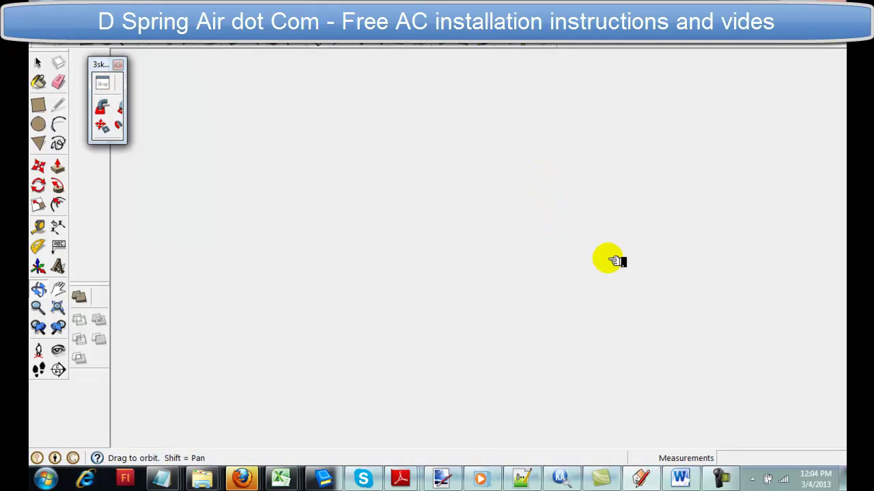
- Switch to the HVAC load calculator in Firefox and review the available Floor and Ceiling construction options
{"action": "left_click", "coordinate": [575, 287]}
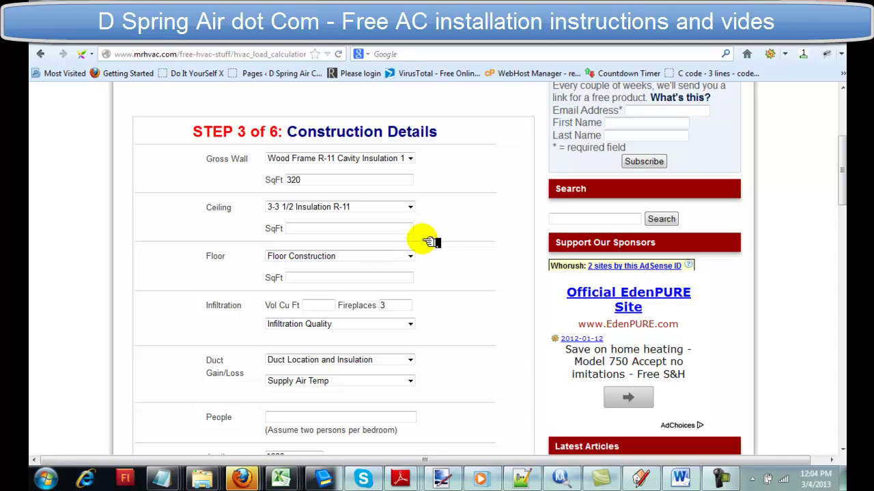
{"action": "left_click", "coordinate": [409, 257]}
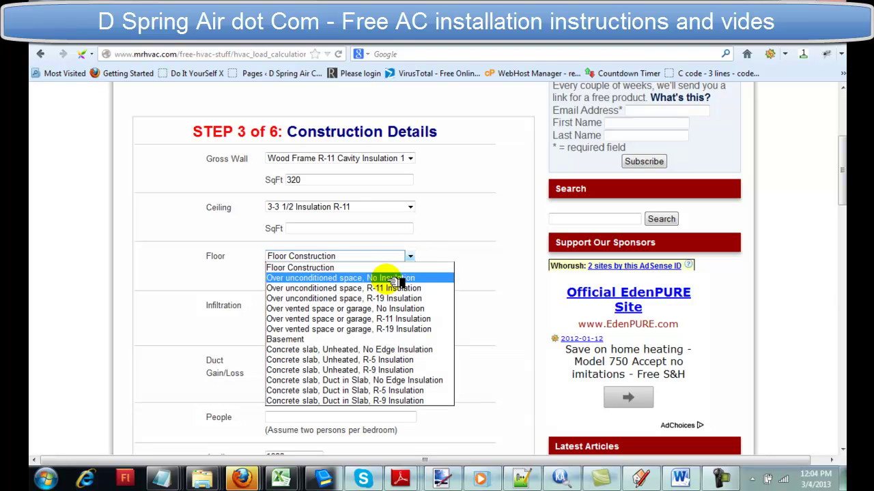
{"action": "left_click", "coordinate": [415, 206]}
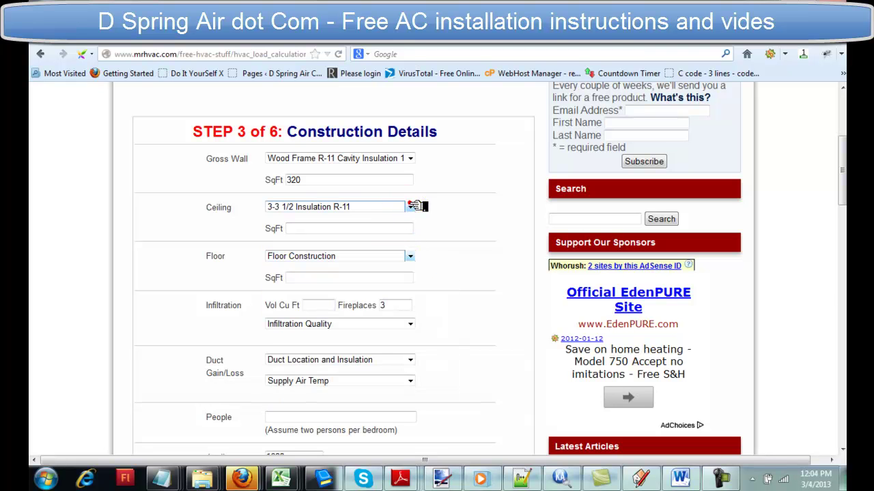
{"action": "left_click", "coordinate": [415, 206]}
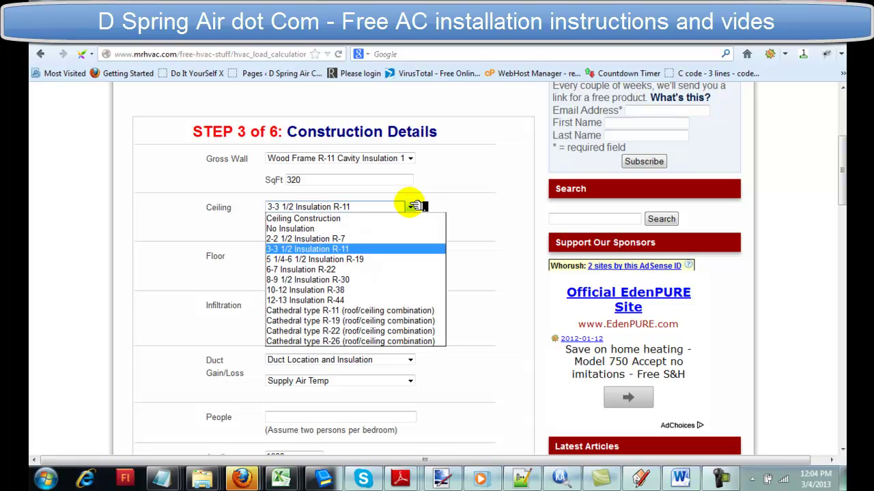
{"action": "left_click", "coordinate": [414, 206]}
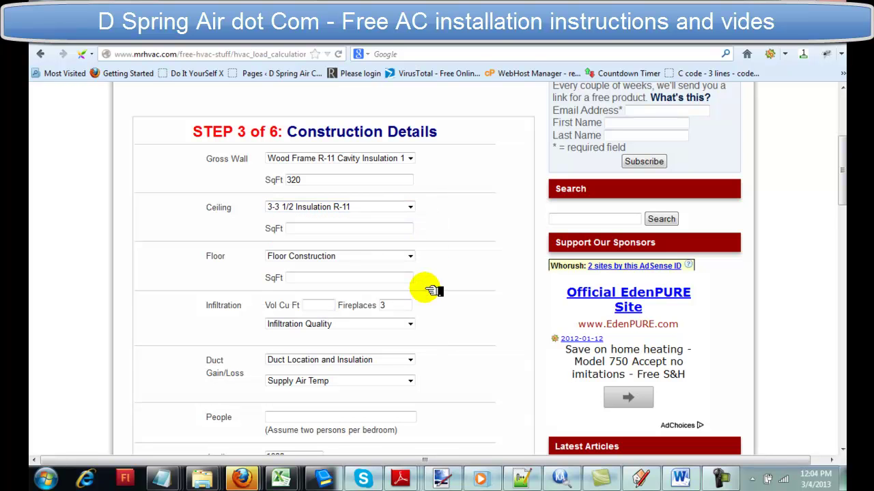
{"action": "scroll", "coordinate": [429, 291], "scroll_direction": "down", "scroll_amount": 1}
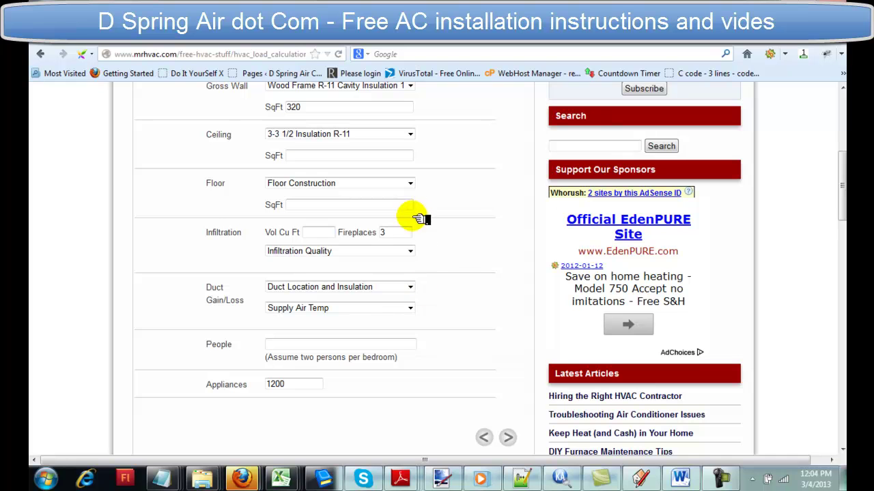
{"action": "left_click", "coordinate": [410, 184]}
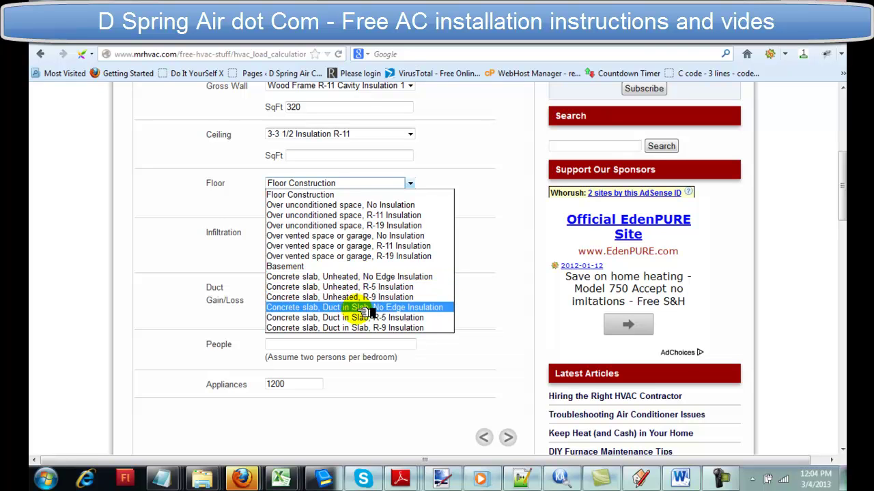
{"action": "left_click", "coordinate": [502, 256]}
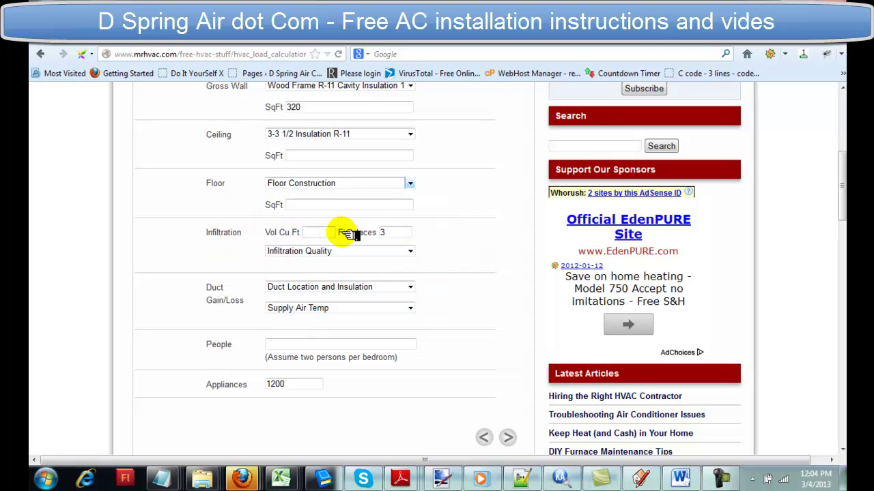
- Set the number of fireplaces to 2 and the infiltration quality to Poor
{"action": "double_click", "coordinate": [396, 233]}
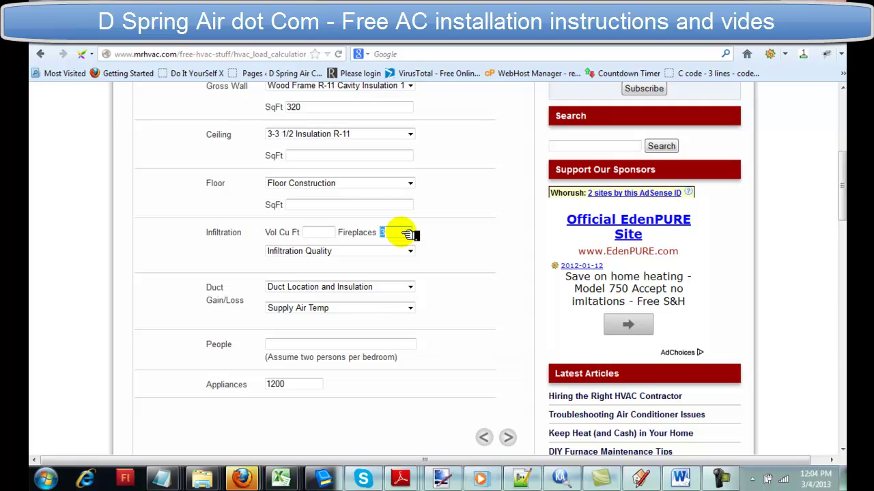
{"action": "type", "text": "2"}
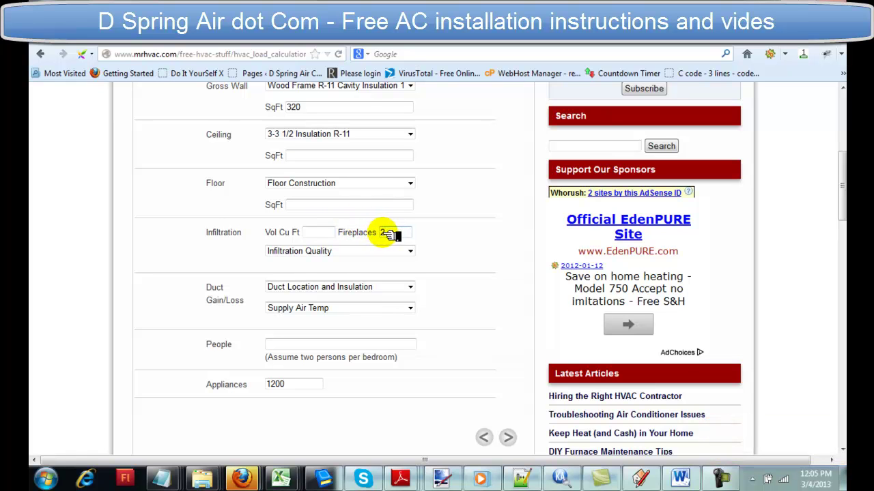
{"action": "left_click", "coordinate": [408, 250]}
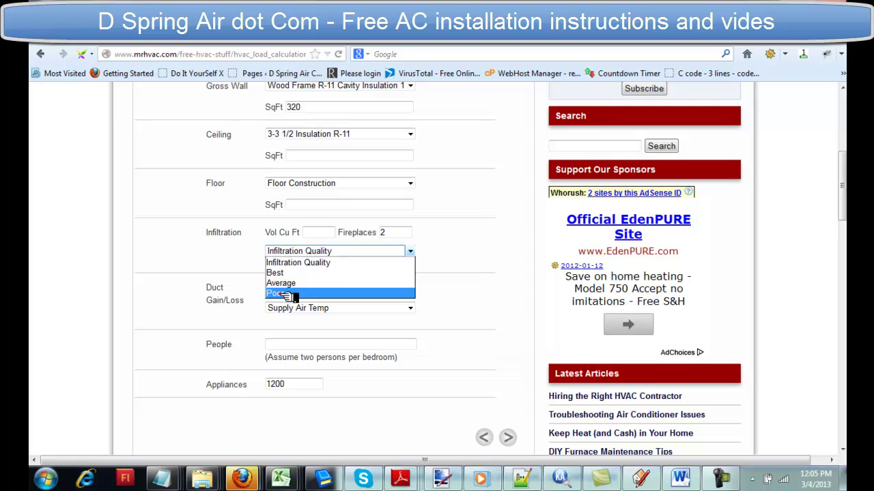
{"action": "left_click", "coordinate": [284, 293]}
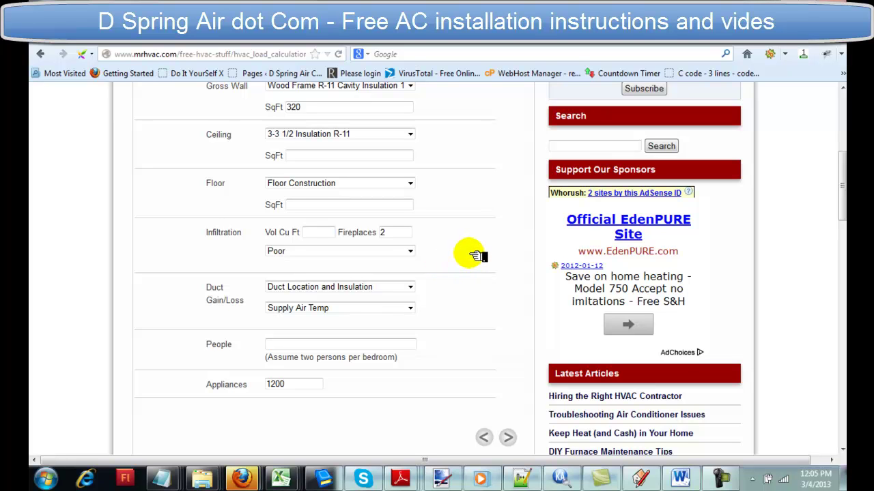
- Review the Duct Location and Insulation options without choosing one, and set the Supply Air Temp to Above 120 deg F
{"action": "left_click", "coordinate": [411, 287]}
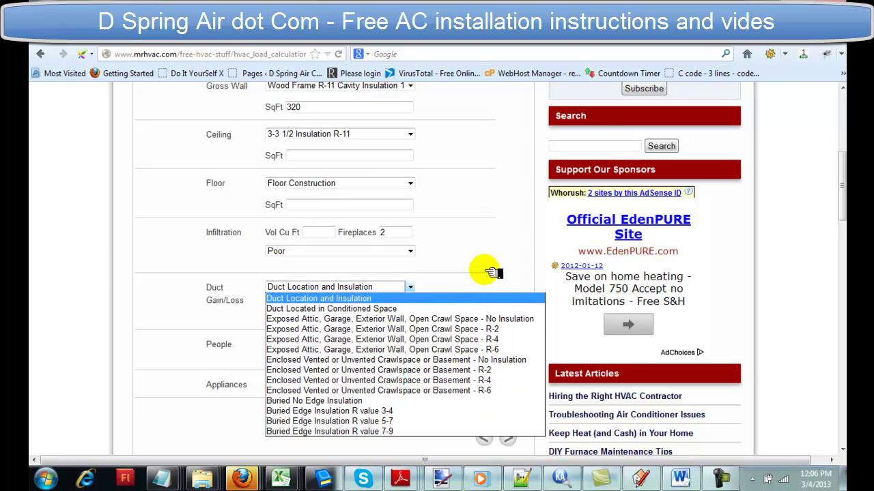
{"action": "left_click", "coordinate": [515, 275]}
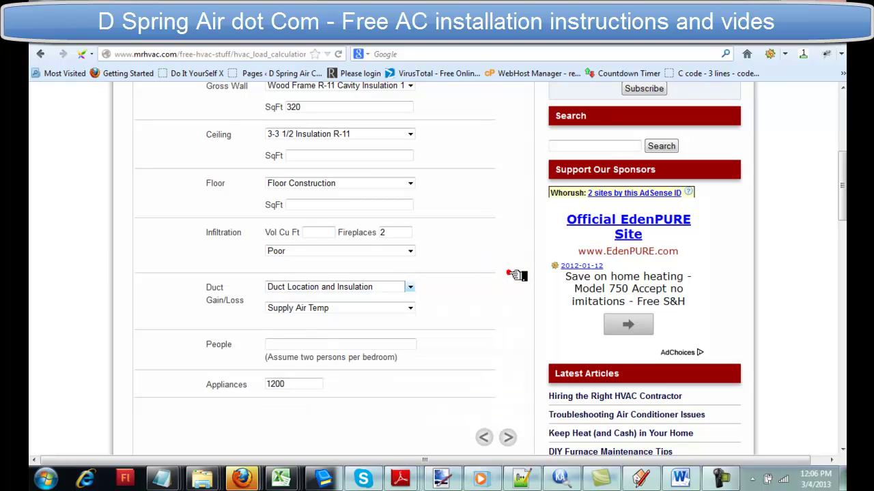
{"action": "left_click", "coordinate": [411, 309]}
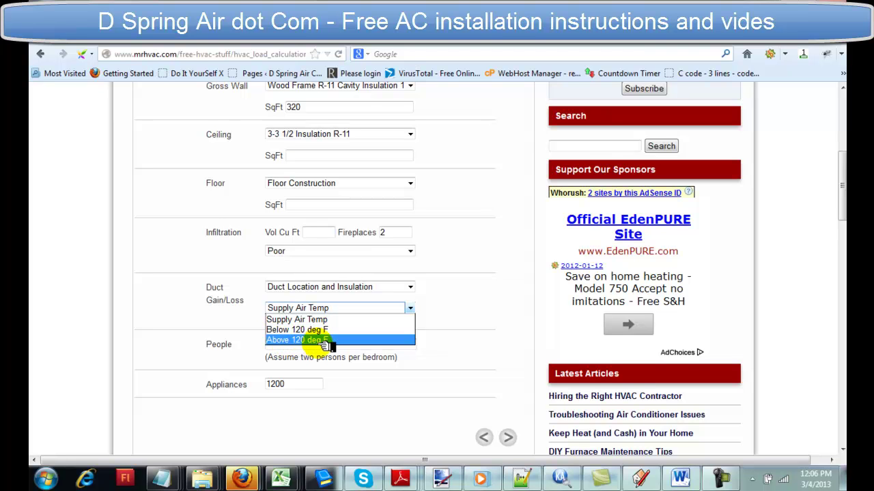
{"action": "left_click", "coordinate": [390, 339]}
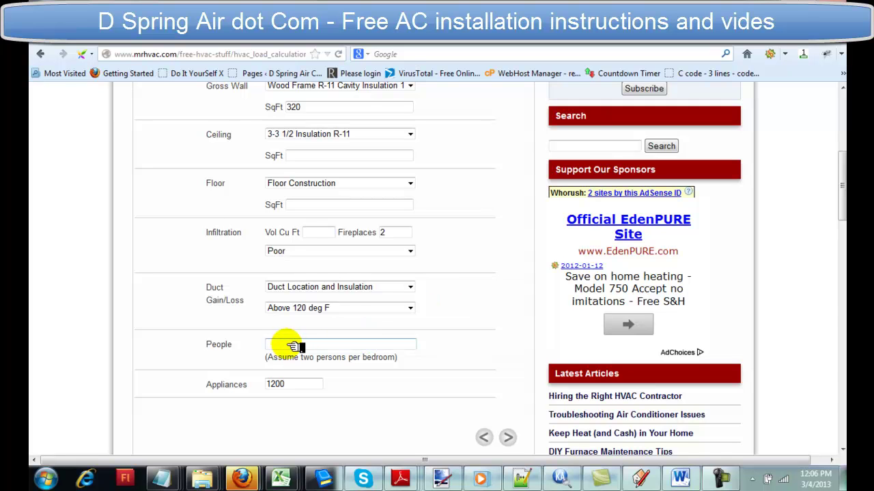
{"action": "left_click", "coordinate": [414, 309]}
{"action": "left_click", "coordinate": [471, 323]}
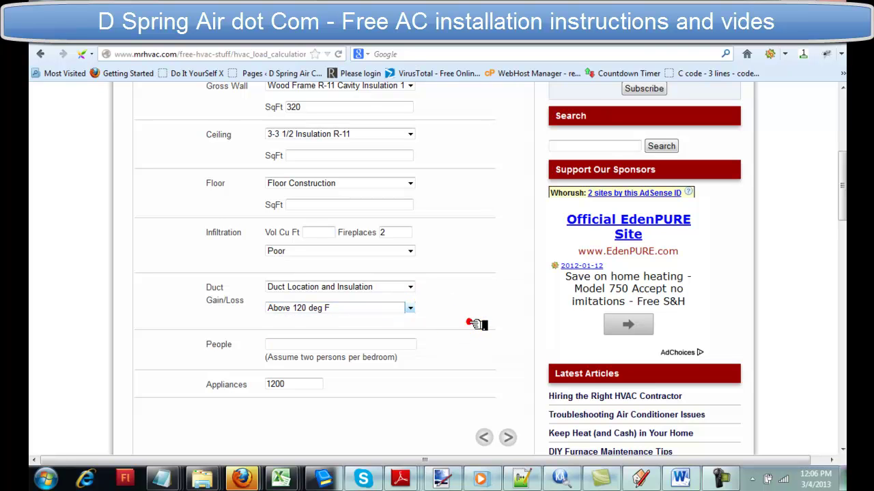
{"action": "left_click", "coordinate": [288, 345]}
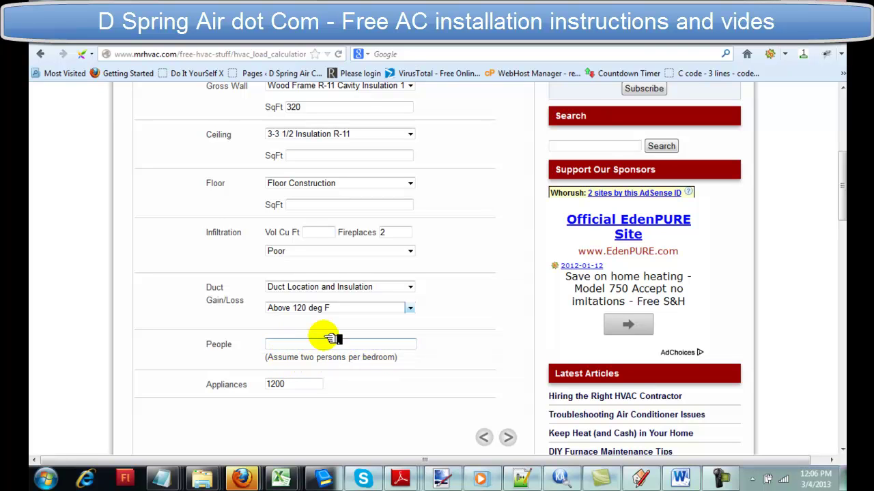
{"action": "left_click", "coordinate": [269, 345]}
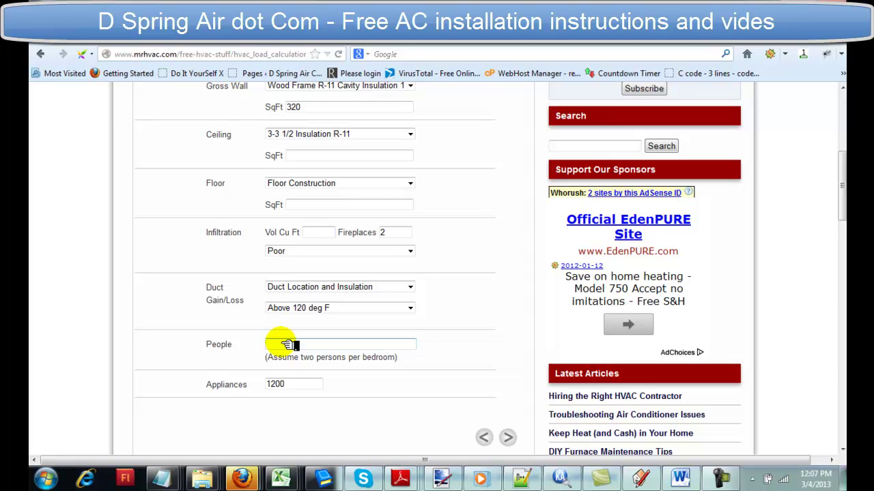
{"action": "double_click", "coordinate": [277, 383]}
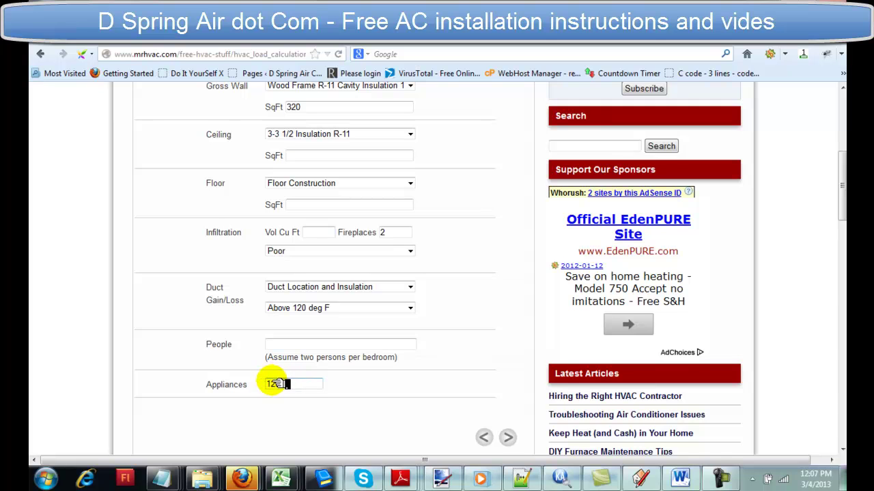
{"action": "left_click", "coordinate": [298, 388]}
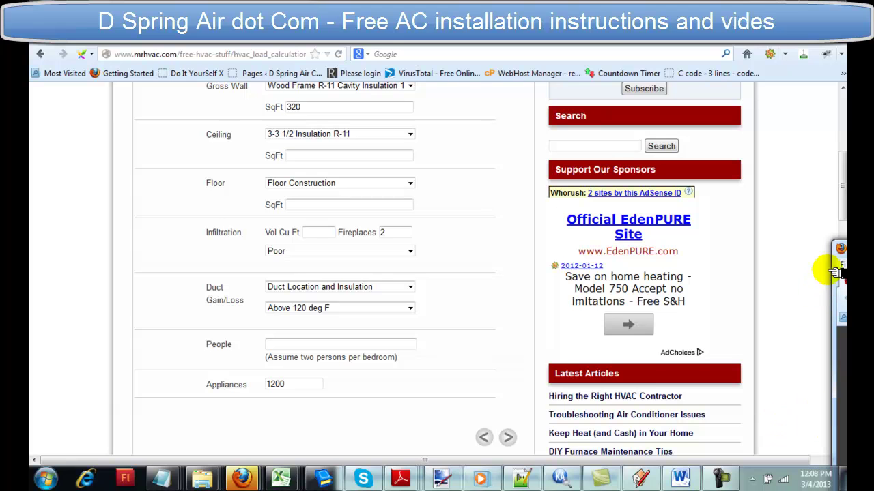
- Bring the ASHRAE Mechanical Pocket Guide PDF into view, examine its occupant heat gain and cooling load check tables, and move it away again
{"action": "left_click_drag", "start_coordinate": [839, 253], "coordinate": [50, 275]}
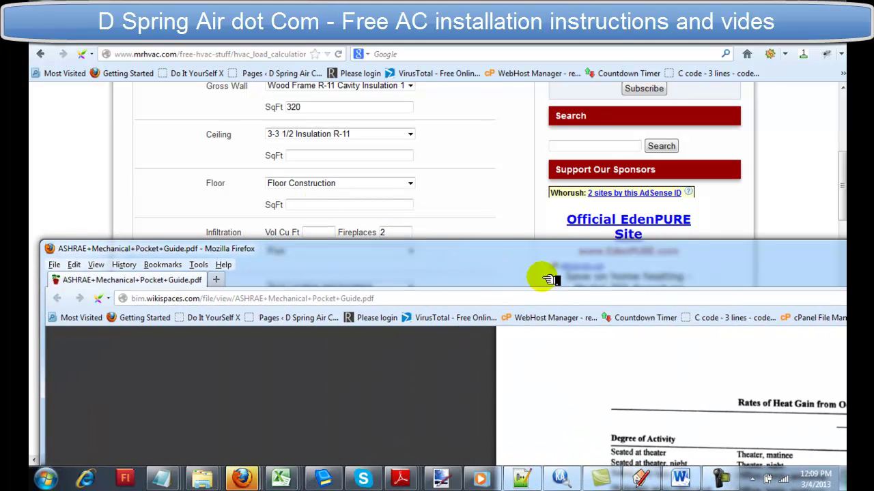
{"action": "left_click_drag", "start_coordinate": [553, 240], "coordinate": [553, 59]}
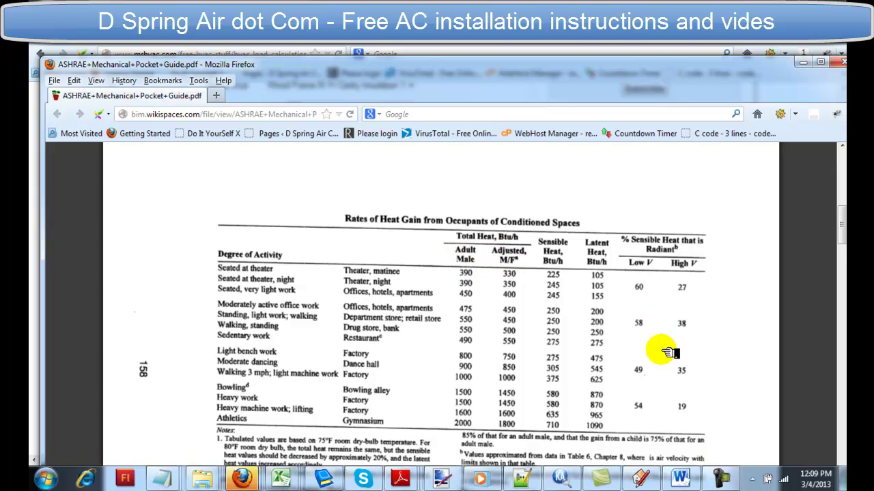
{"action": "mouse_move", "coordinate": [841, 225]}
{"action": "left_mouse_down"}
{"action": "mouse_move", "coordinate": [842, 242]}
{"action": "mouse_move", "coordinate": [842, 233]}
{"action": "left_mouse_up"}
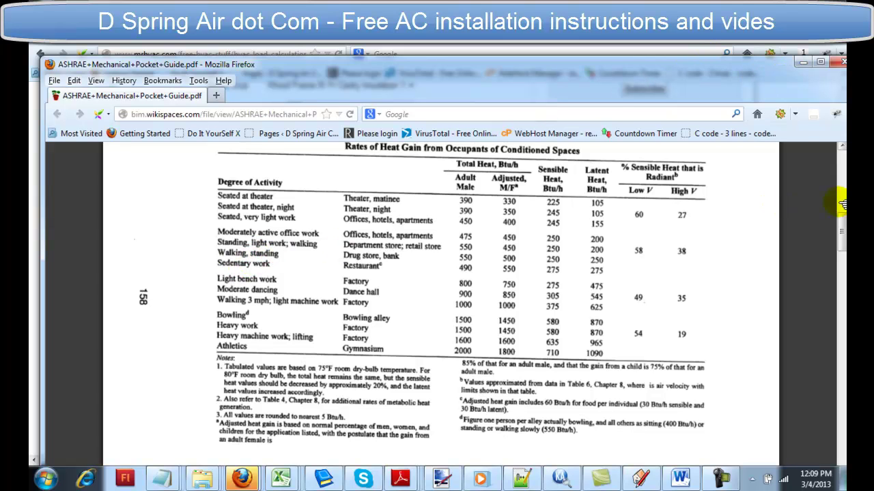
{"action": "left_click_drag", "start_coordinate": [841, 231], "coordinate": [842, 173]}
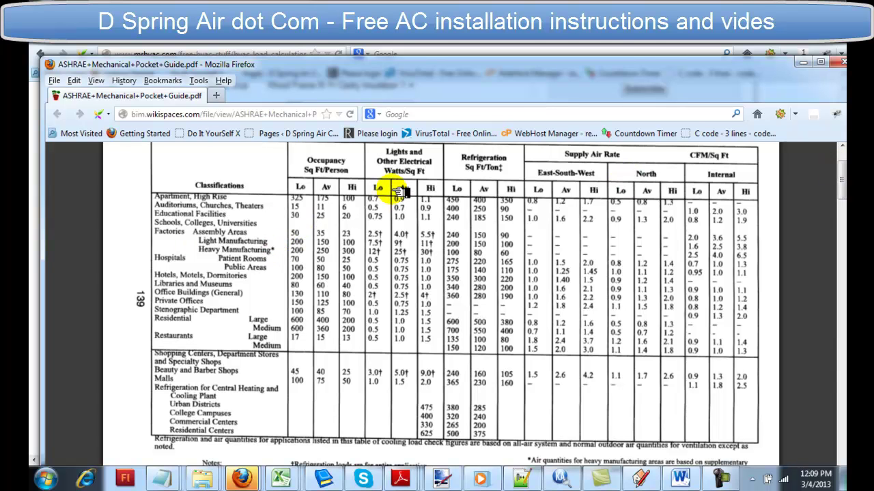
{"action": "left_click_drag", "start_coordinate": [842, 175], "coordinate": [842, 217]}
{"action": "scroll", "coordinate": [843, 217], "scroll_direction": "down", "scroll_amount": 3}
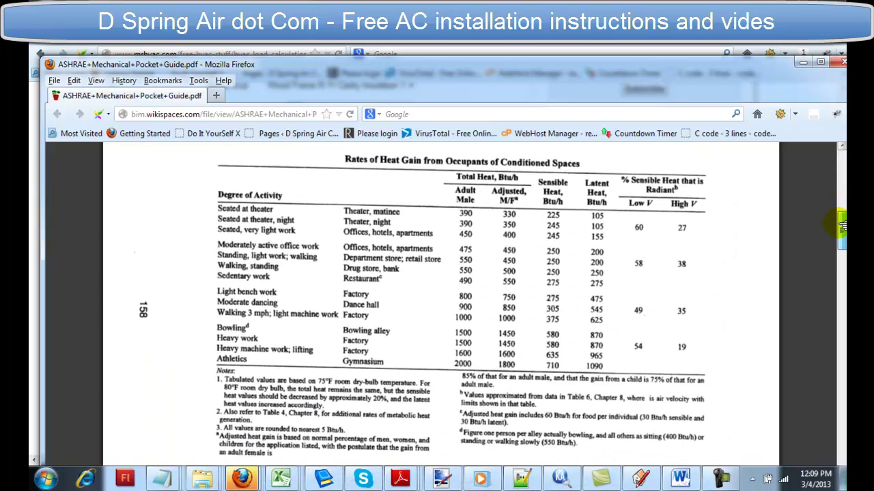
{"action": "left_click_drag", "start_coordinate": [618, 68], "coordinate": [752, 114]}
{"action": "left_click_drag", "start_coordinate": [293, 114], "coordinate": [870, 186]}
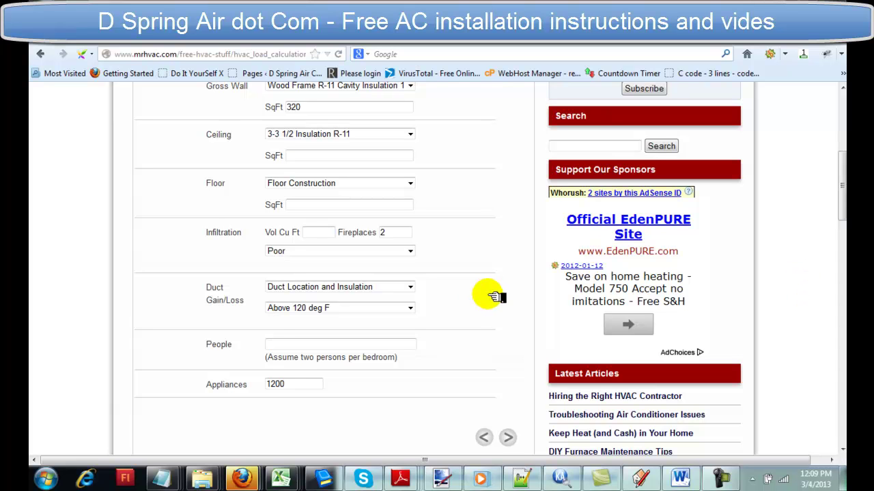
- Leave the Appliances value as it is and advance the calculator to Step 4, Additional Items
{"action": "double_click", "coordinate": [275, 385]}
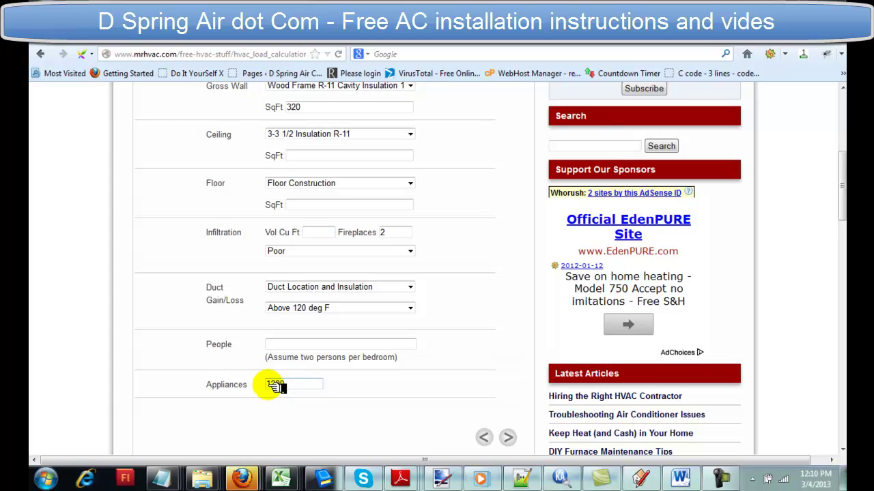
{"action": "left_click", "coordinate": [355, 387]}
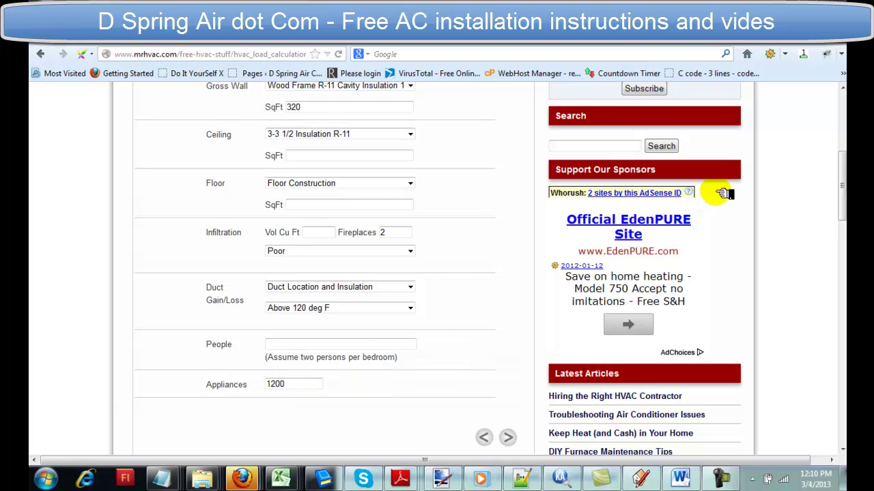
{"action": "scroll", "coordinate": [839, 172], "scroll_direction": "up", "scroll_amount": 2}
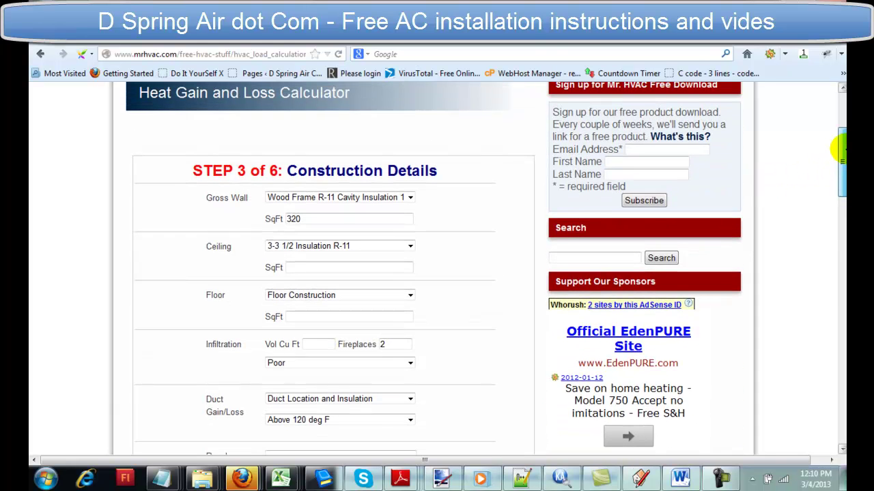
{"action": "scroll", "coordinate": [839, 171], "scroll_direction": "down", "scroll_amount": 3}
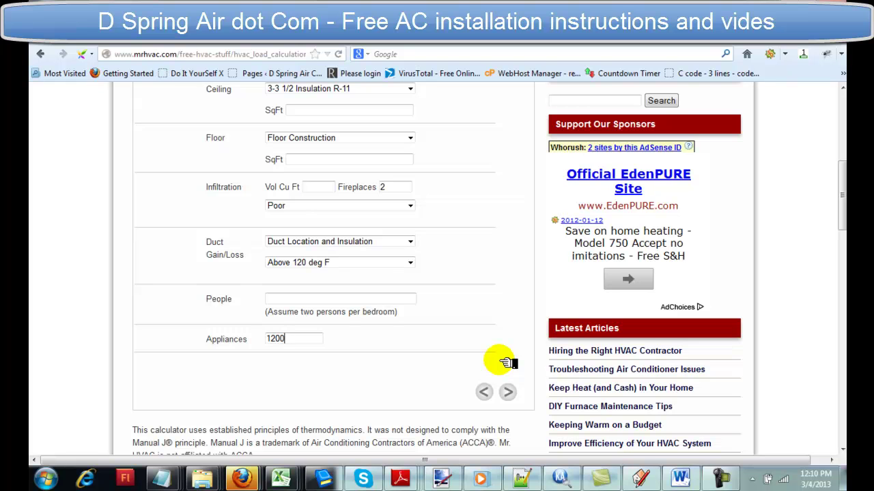
{"action": "left_click", "coordinate": [507, 390]}
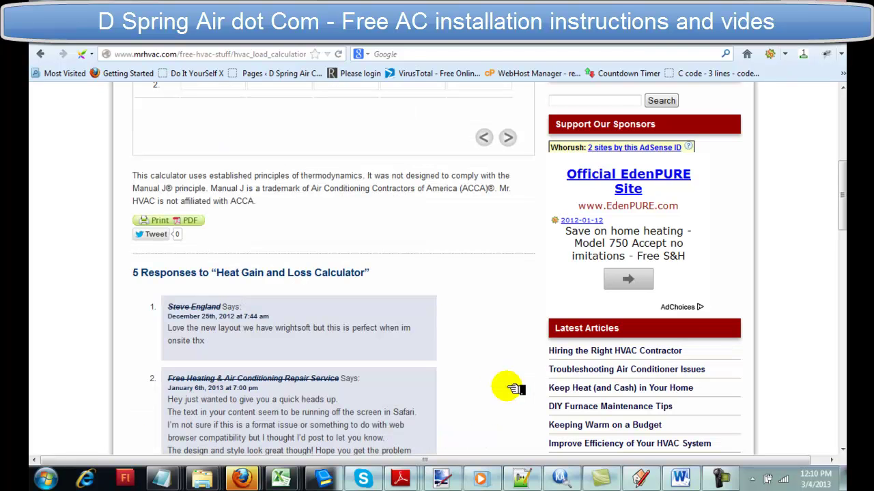
{"action": "left_click_drag", "start_coordinate": [843, 182], "coordinate": [844, 140]}
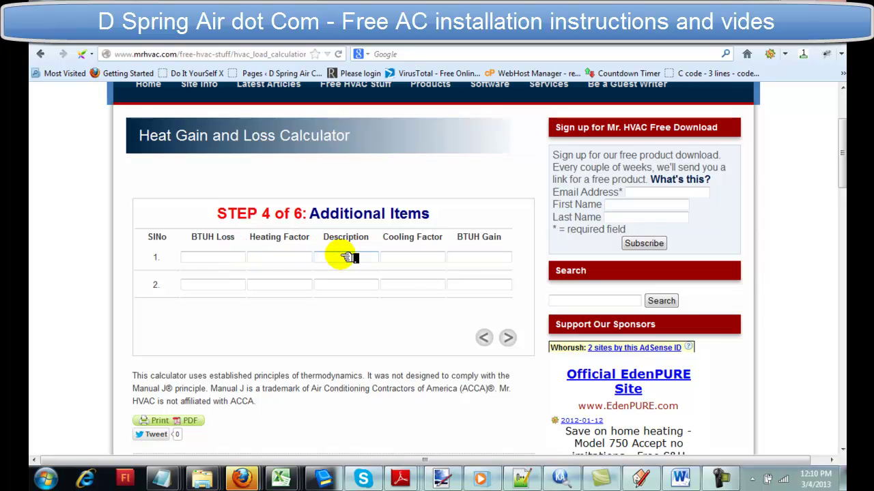
- Leave both Additional Items rows blank and advance to Step 5, the heating doors and windows
{"action": "left_click", "coordinate": [472, 286]}
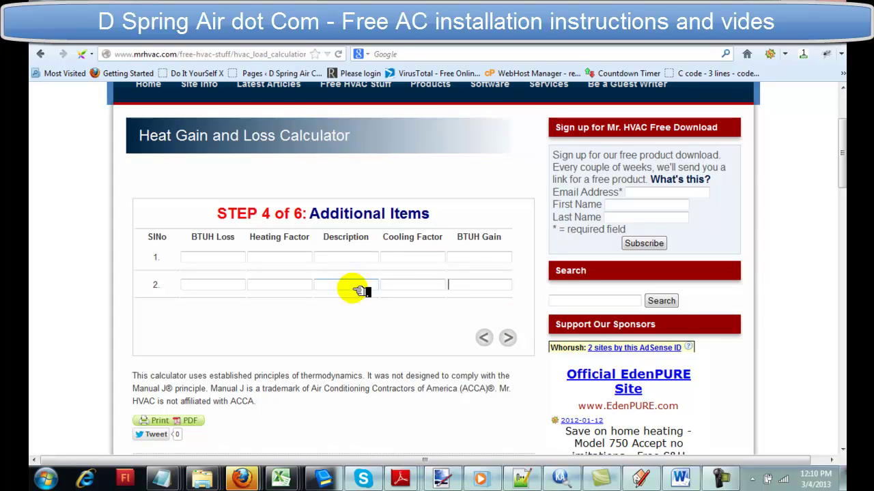
{"action": "key", "text": "Tab"}
{"action": "key", "text": "Tab"}
{"action": "key", "text": "Tab"}
{"action": "key", "text": "Tab"}
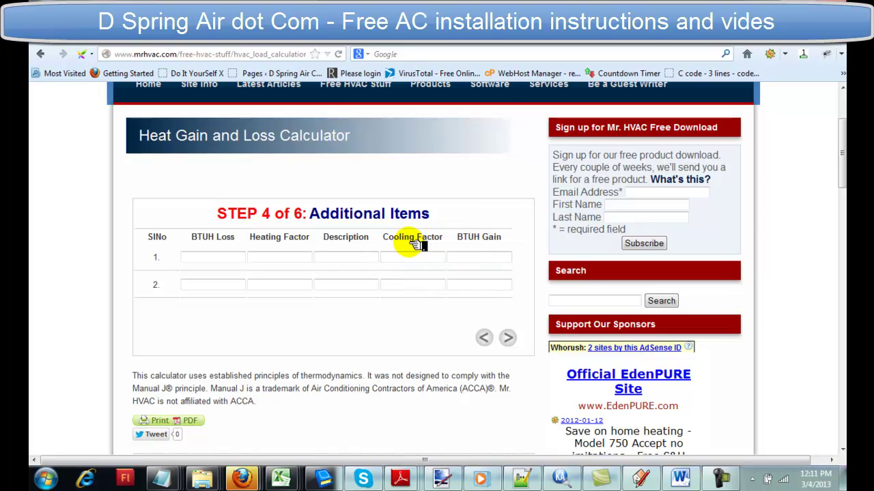
{"action": "left_click", "coordinate": [508, 338]}
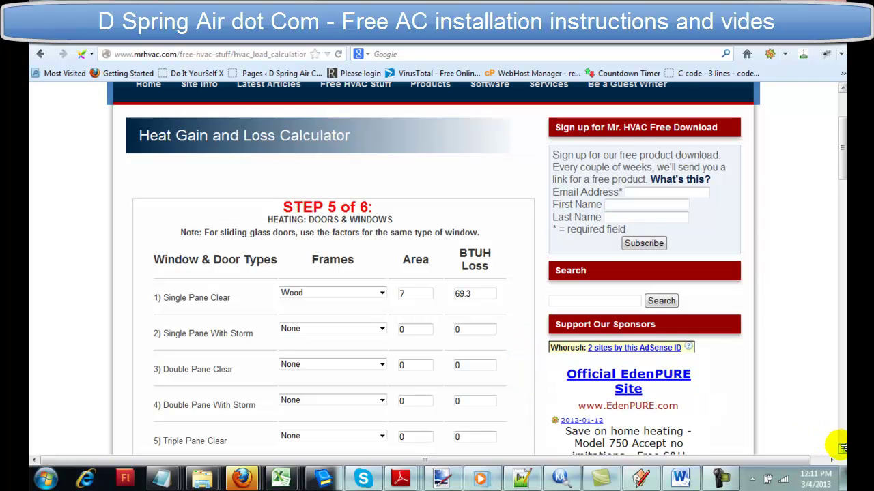
- Set the Single Pane Clear row to a Metal frame with an area of 8, and calculate the totals before advancing to the final step
{"action": "left_click", "coordinate": [841, 448]}
{"action": "left_click", "coordinate": [842, 449]}
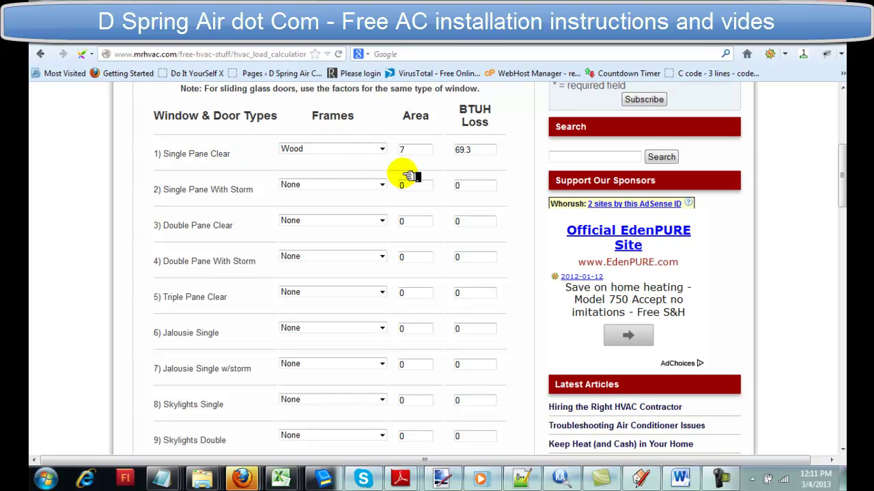
{"action": "left_click", "coordinate": [386, 151]}
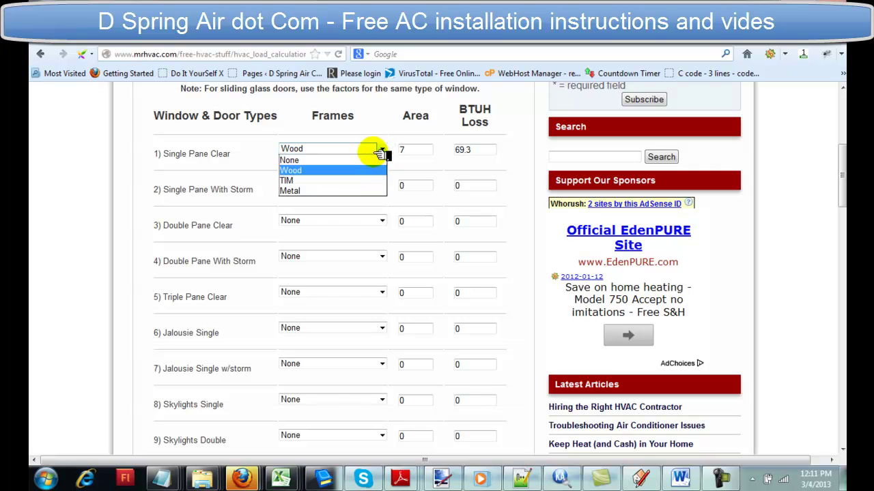
{"action": "left_click", "coordinate": [328, 190]}
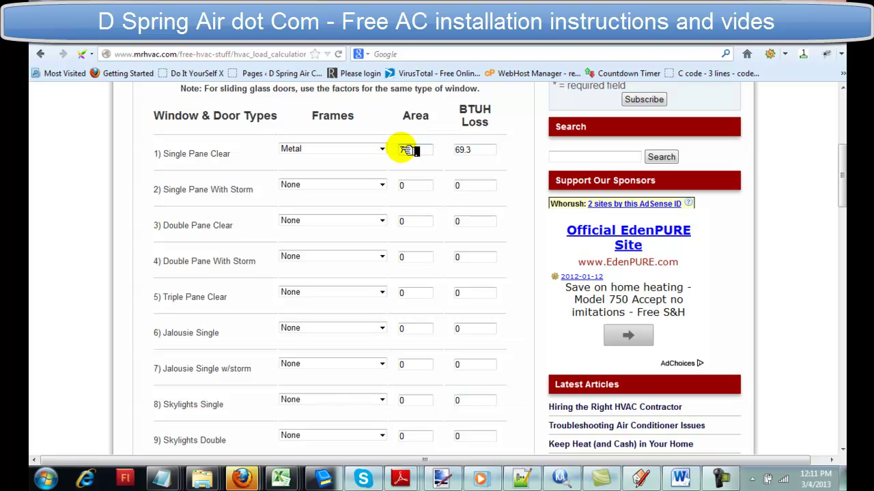
{"action": "left_click_drag", "start_coordinate": [410, 150], "coordinate": [423, 152]}
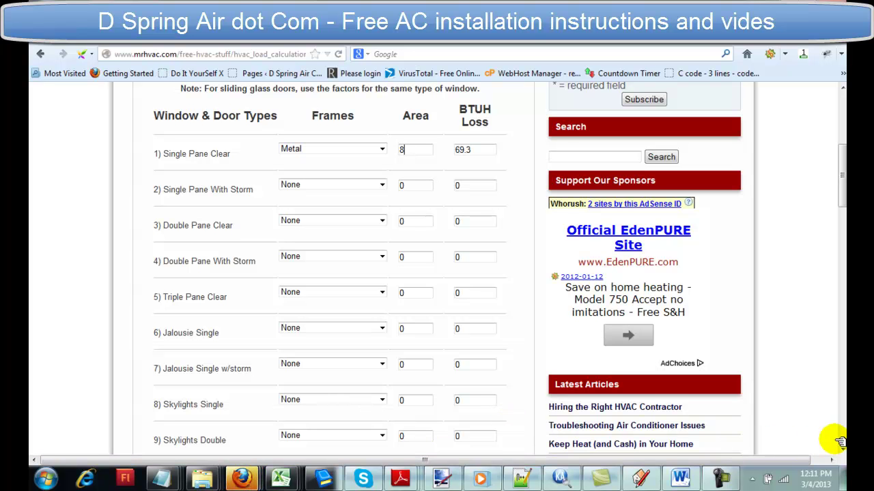
{"action": "scroll", "coordinate": [837, 445], "scroll_direction": "down", "scroll_amount": 8}
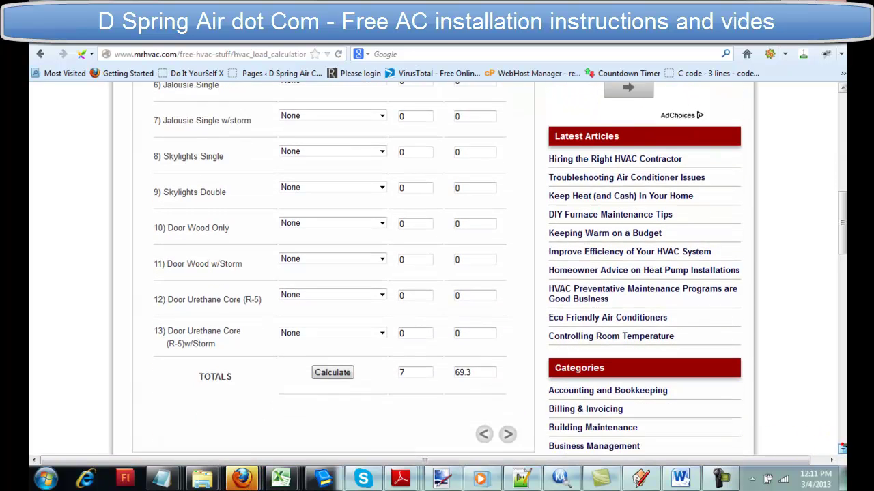
{"action": "left_click", "coordinate": [332, 325]}
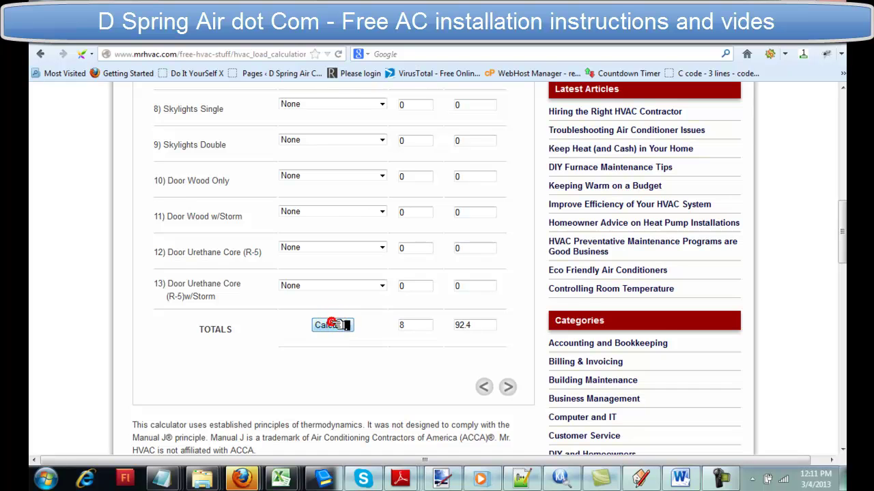
{"action": "left_click", "coordinate": [507, 387]}
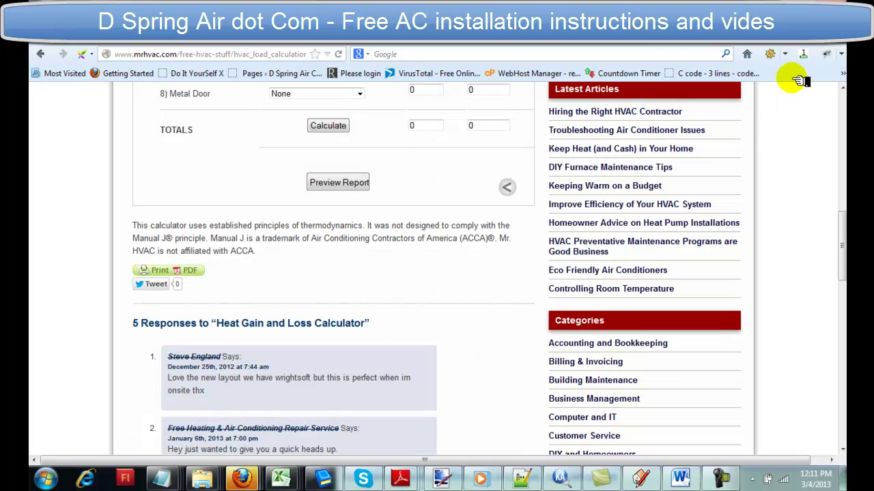
- In the cooling doors and windows table, set the N row's panes to Single and clear its area
{"action": "scroll", "coordinate": [841, 87], "scroll_direction": "up", "scroll_amount": 8}
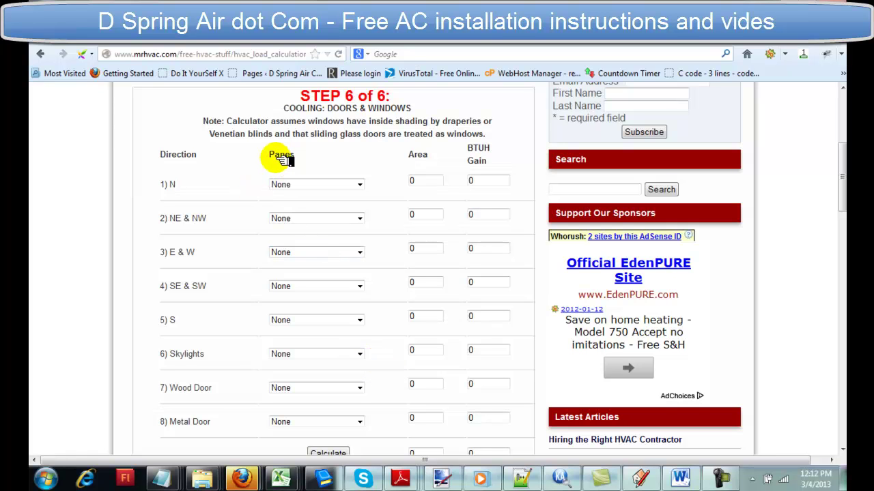
{"action": "left_click", "coordinate": [360, 185]}
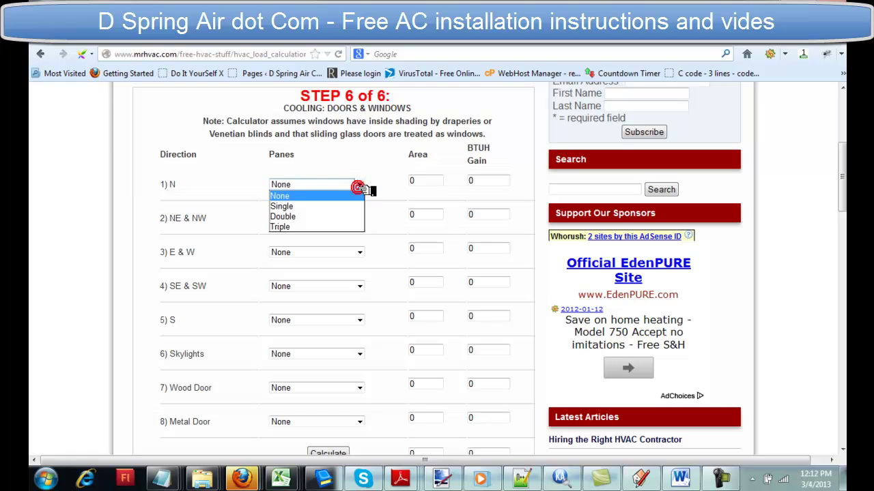
{"action": "left_click", "coordinate": [305, 226]}
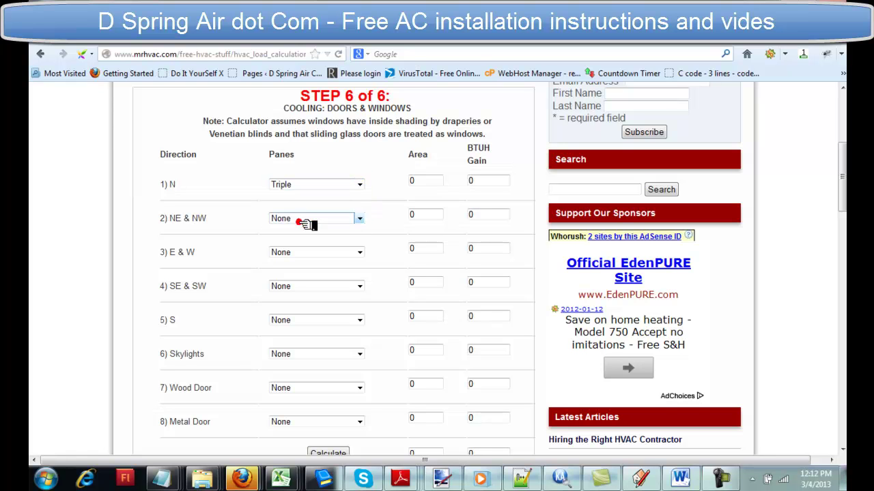
{"action": "left_click", "coordinate": [362, 183]}
{"action": "left_click", "coordinate": [331, 206]}
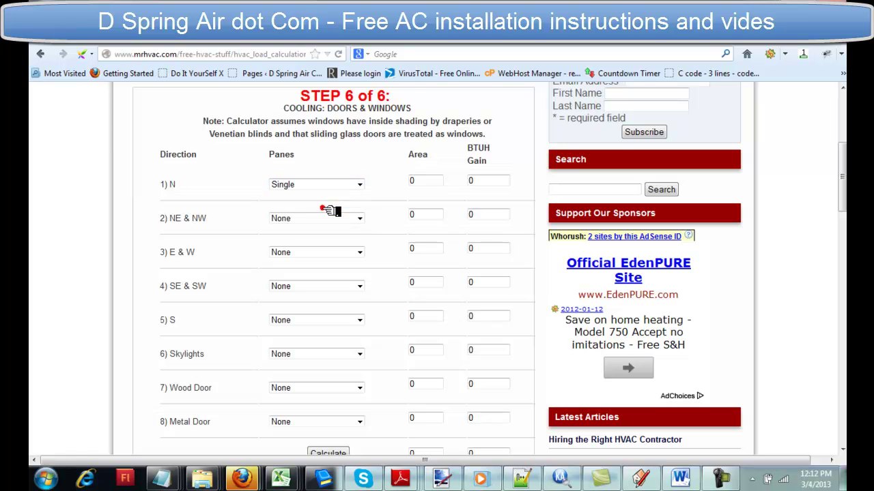
{"action": "left_click", "coordinate": [415, 182]}
{"action": "key", "text": "BackSpace"}
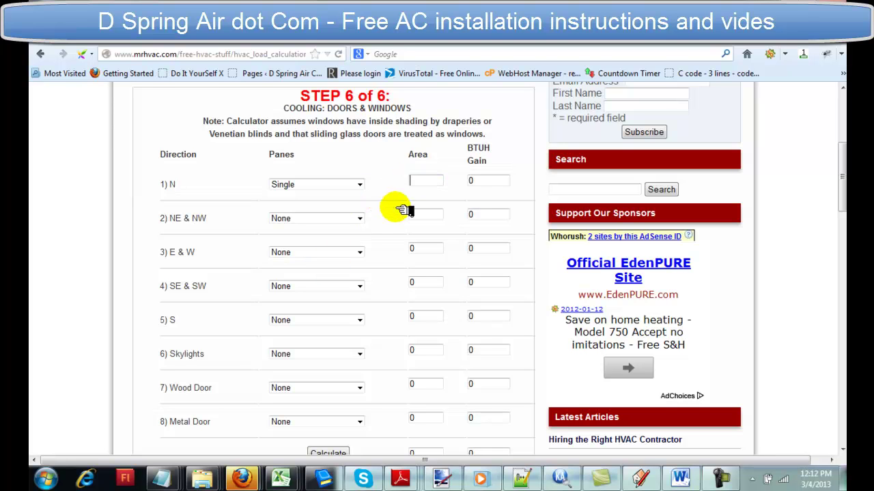
- Set the SE & SW row to Double panes with an area of 8, and calculate the cooling totals
{"action": "left_click", "coordinate": [359, 286]}
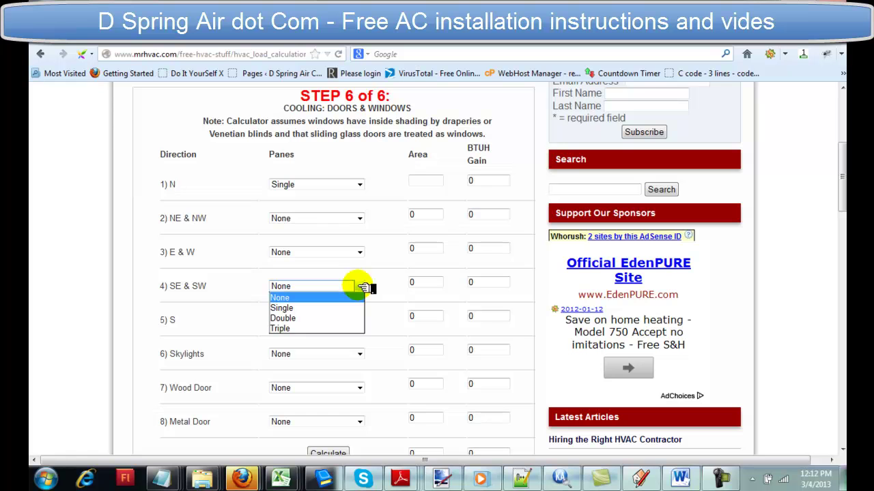
{"action": "left_click", "coordinate": [334, 318]}
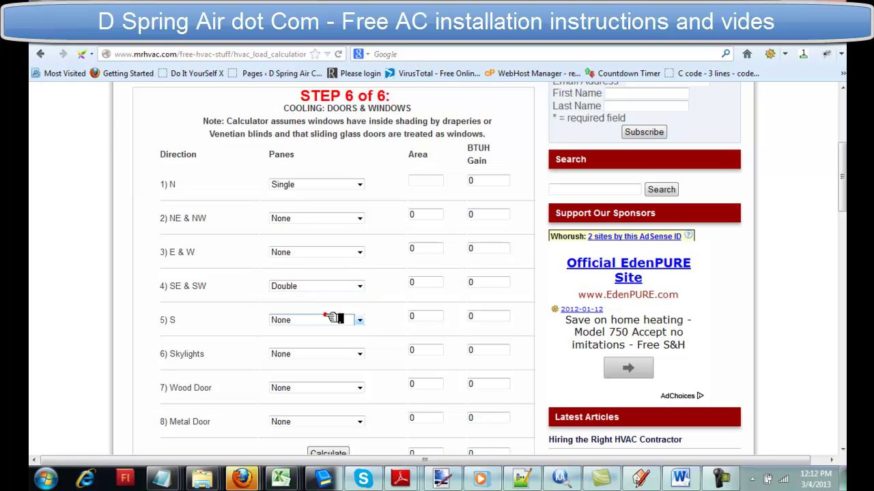
{"action": "left_click", "coordinate": [415, 282]}
{"action": "key", "text": "BackSpace"}
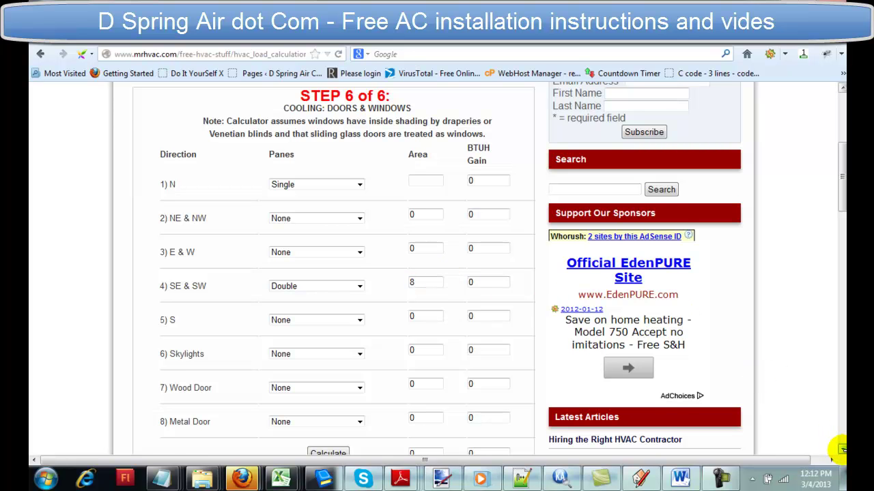
{"action": "scroll", "coordinate": [839, 449], "scroll_direction": "down", "scroll_amount": 3}
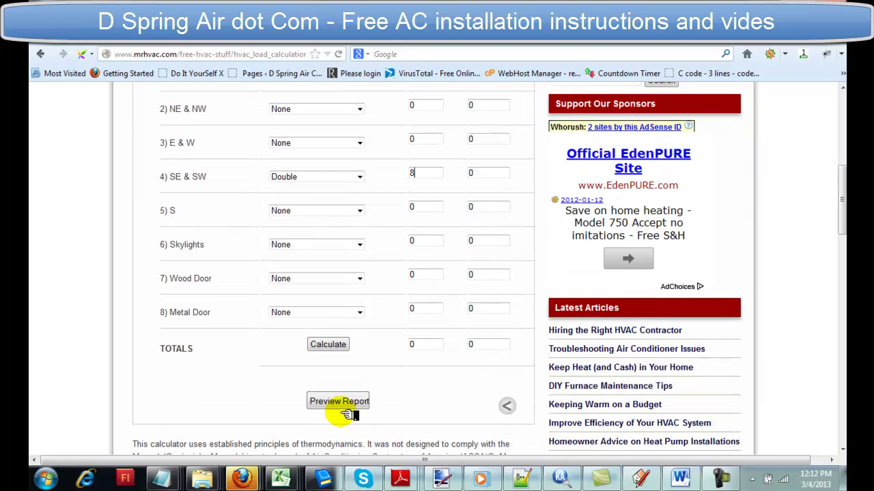
{"action": "left_click", "coordinate": [329, 346]}
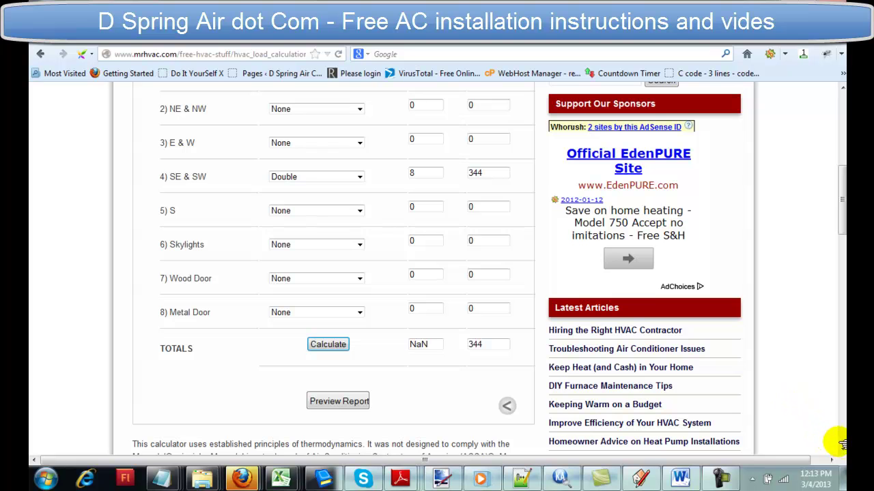
{"action": "scroll", "coordinate": [841, 445], "scroll_direction": "down", "scroll_amount": 10}
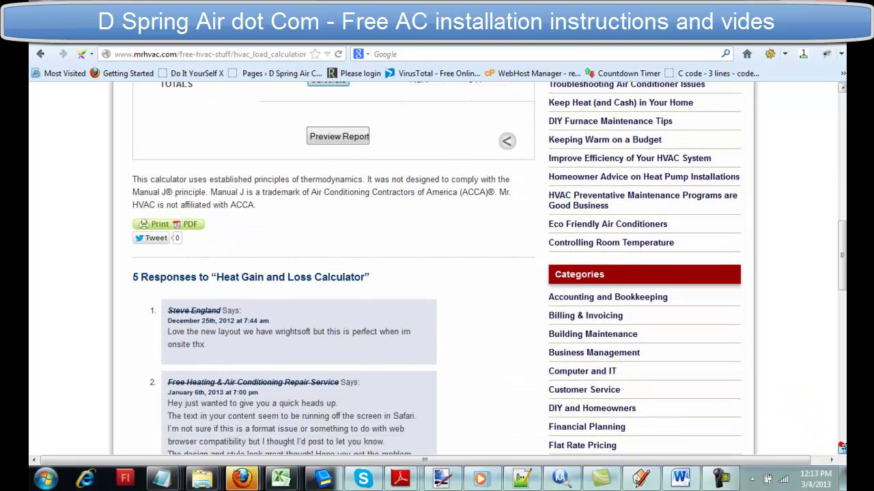